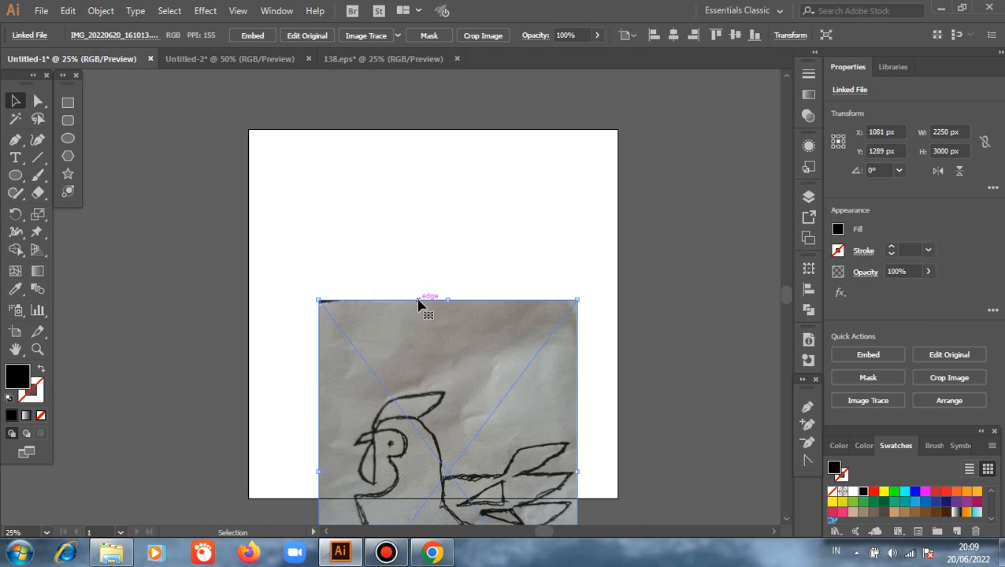
- Center the placed rooster sketch horizontally and vertically on the artboard and deselect it
left_click(674, 36)
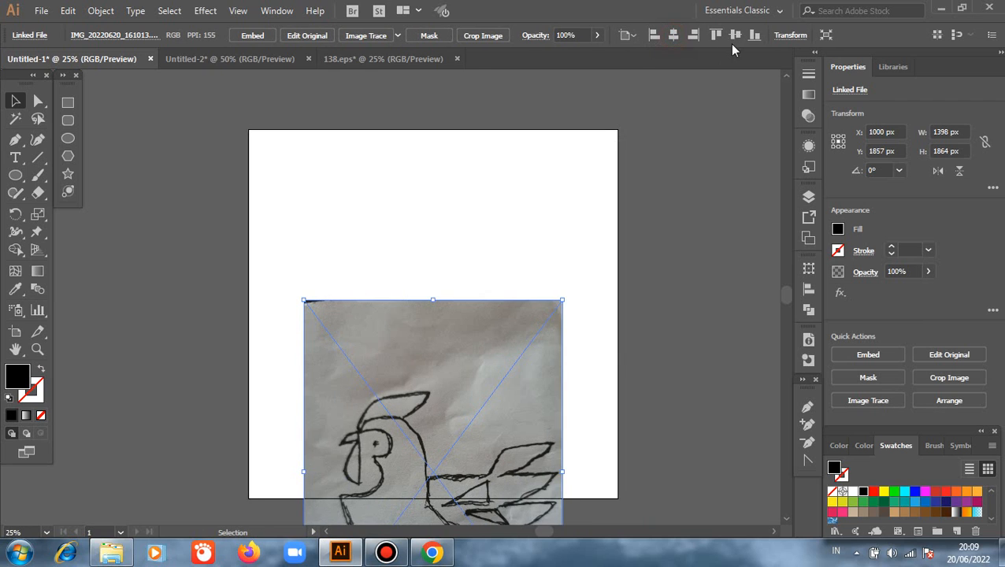
left_click(734, 36)
left_click(709, 198)
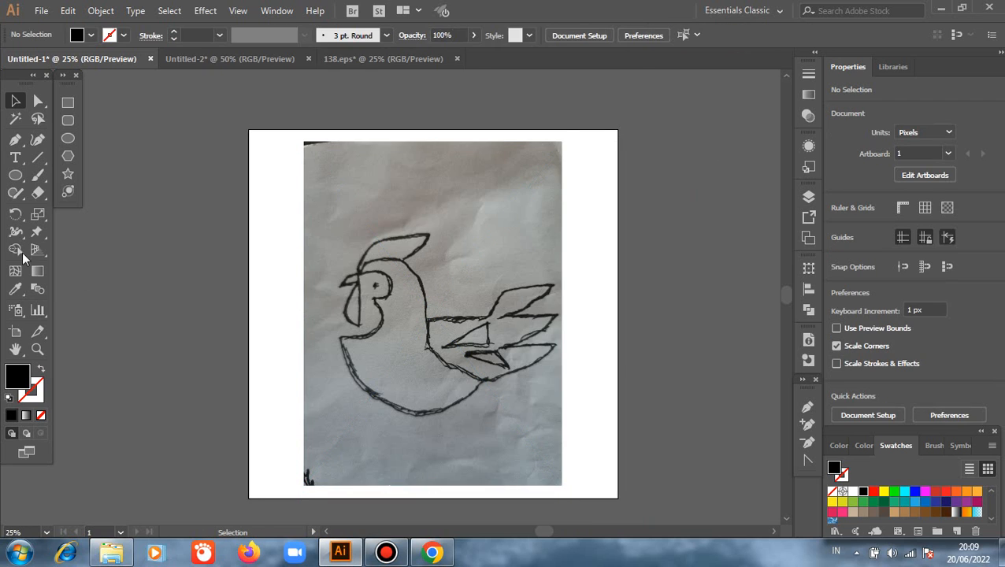
- With the Pen tool, no fill and a black stroke, trace the rooster's head top, nape and back up to the tail base
left_click(15, 140)
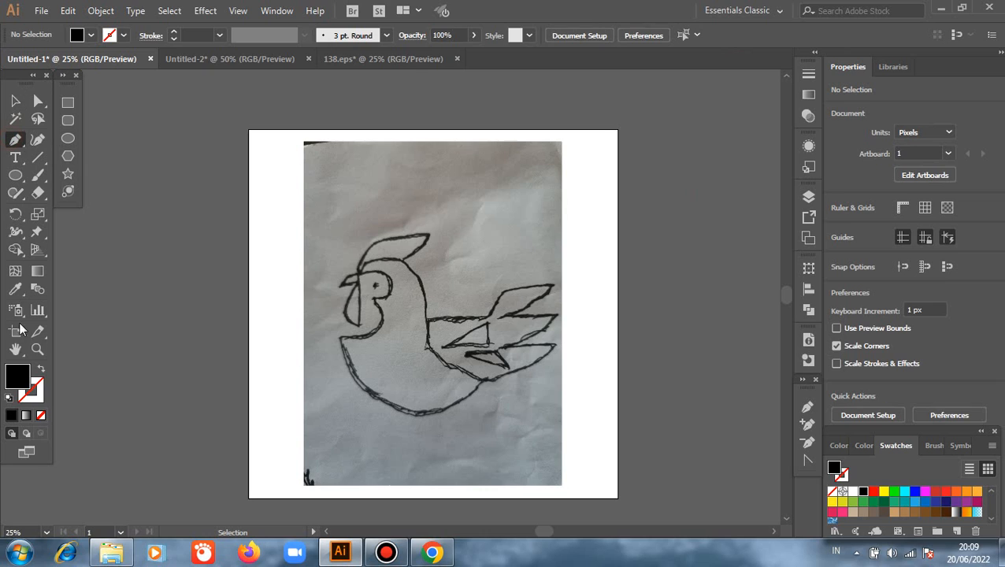
left_click(41, 369)
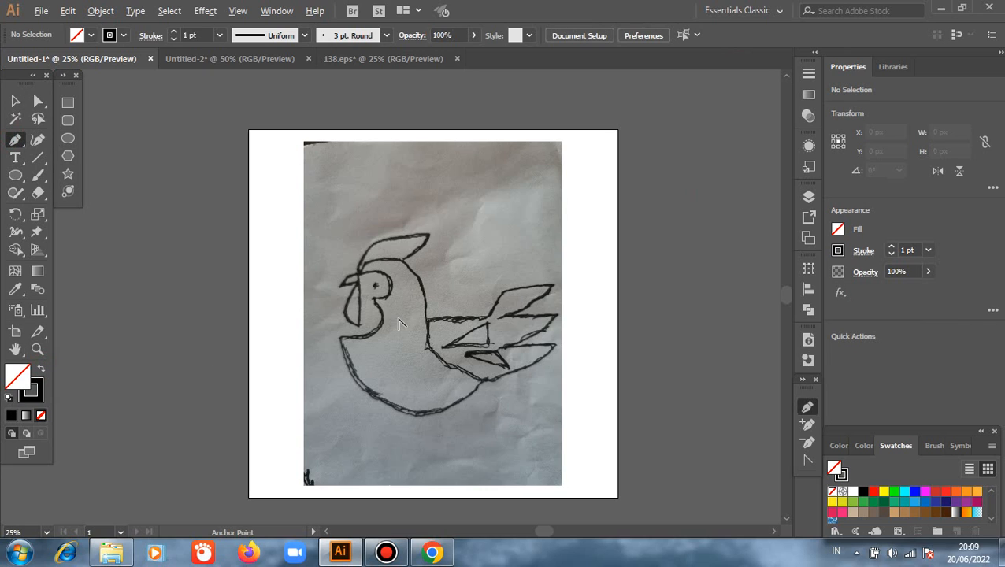
left_click(360, 272)
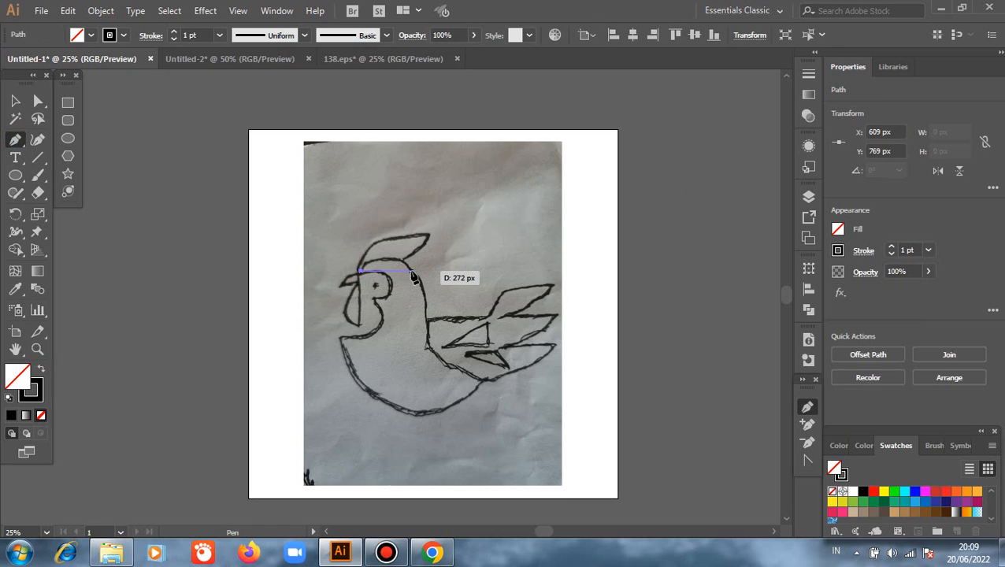
left_click_drag(411, 272, 423, 277)
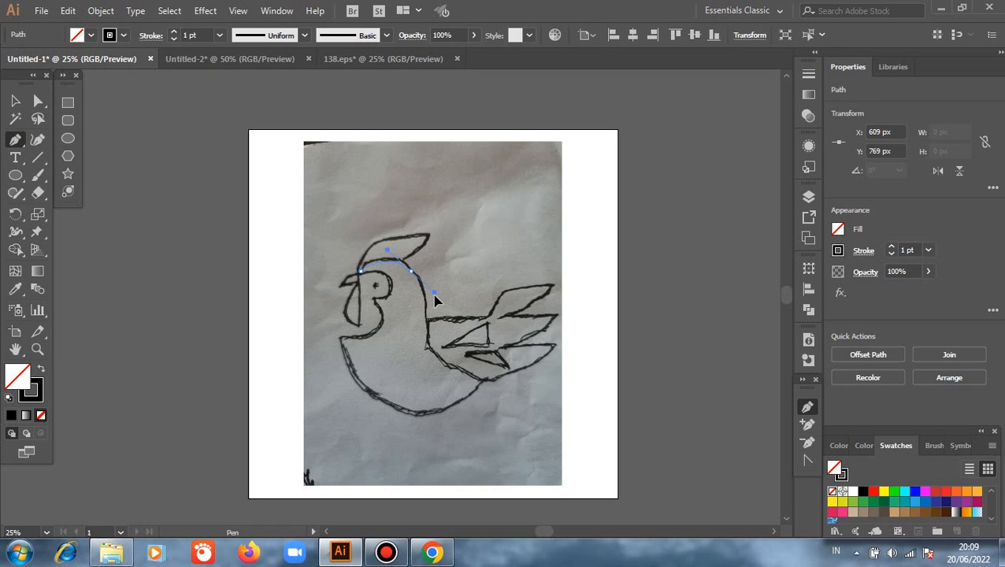
left_click(410, 272)
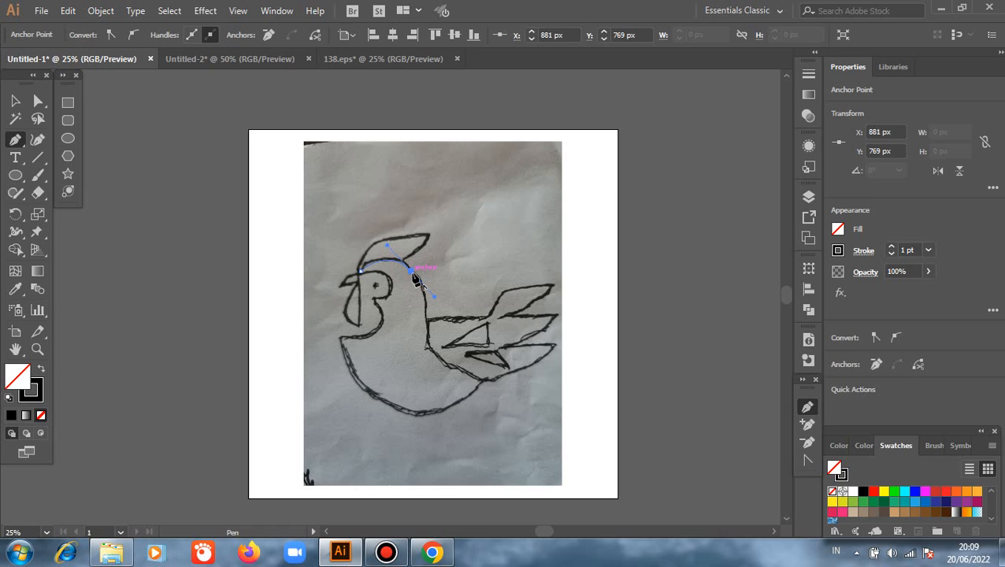
left_click(424, 323)
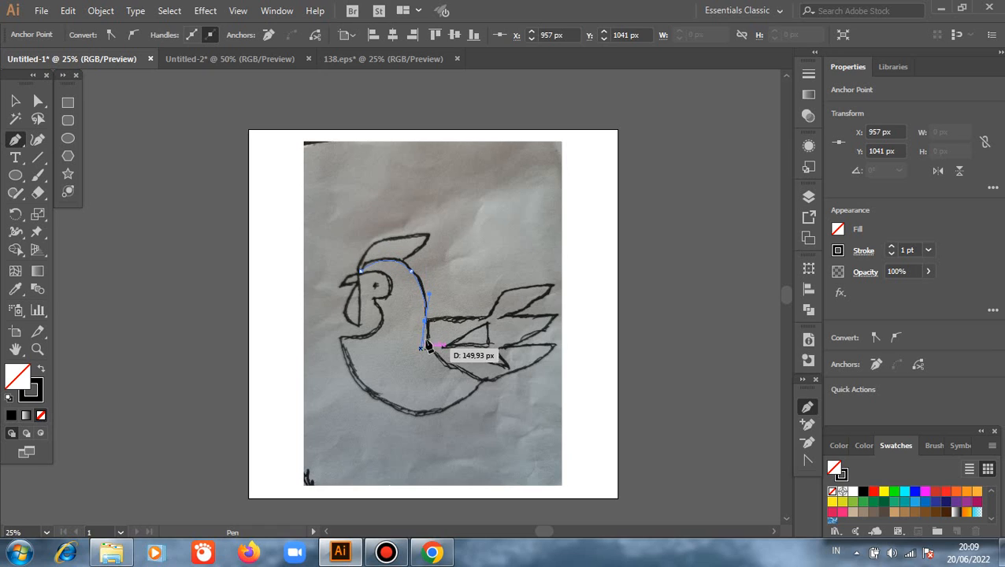
left_click(487, 320)
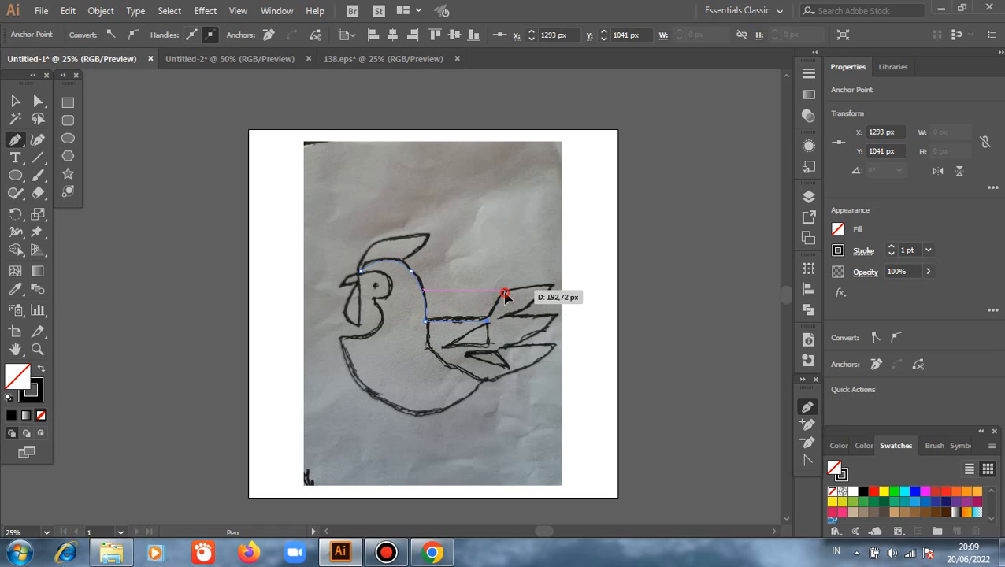
- Continue the body path around the three pointed tail feathers down to where the lowest one meets the belly
left_click(505, 293)
left_click(554, 289)
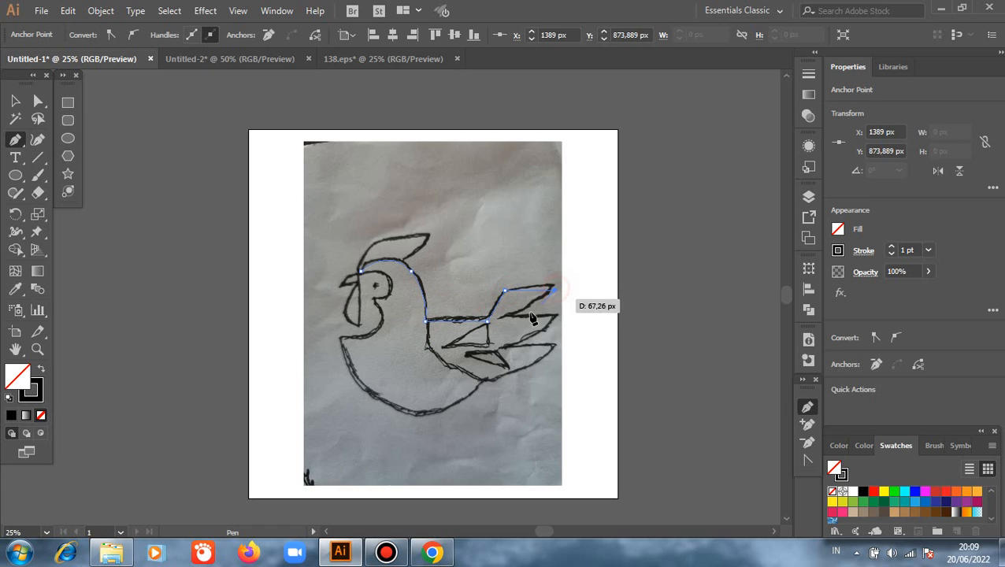
left_click_drag(504, 314, 472, 328)
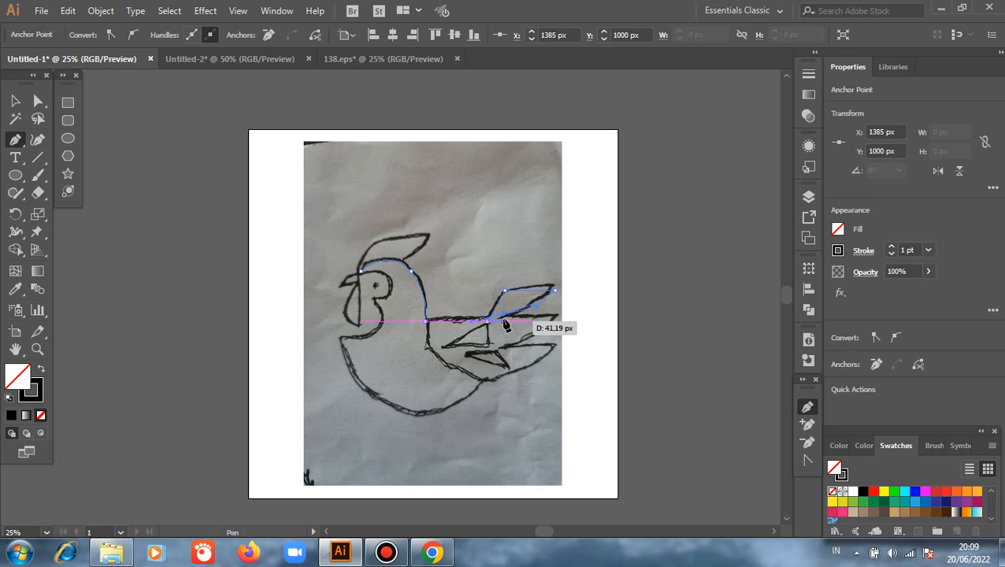
left_click(558, 314)
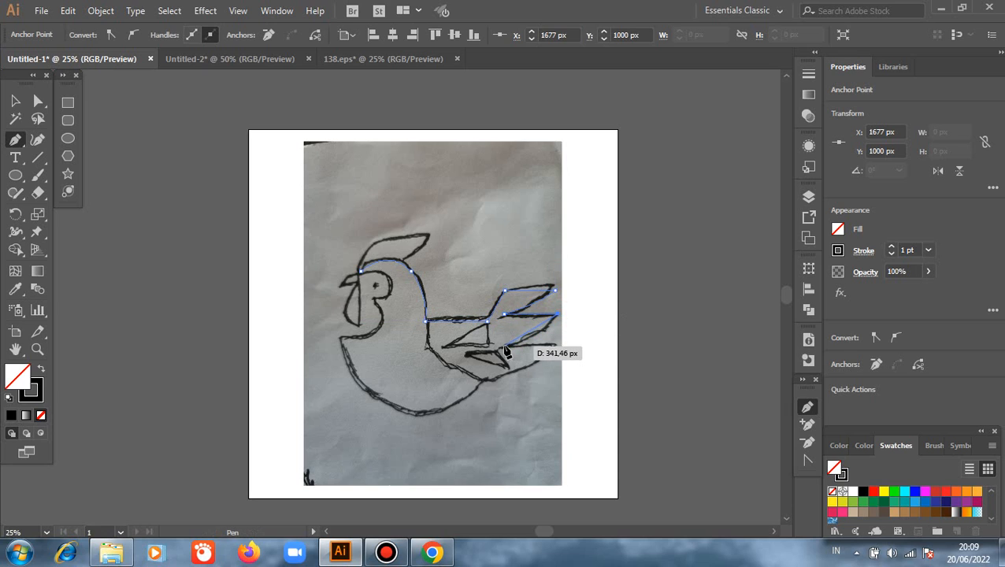
left_click_drag(493, 349, 472, 354)
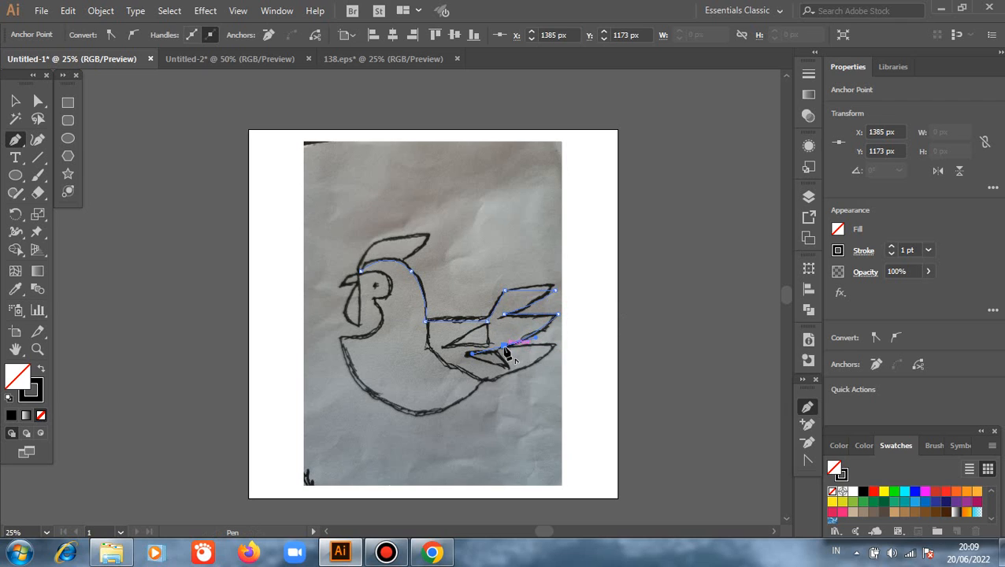
left_click(504, 346)
left_click(557, 345)
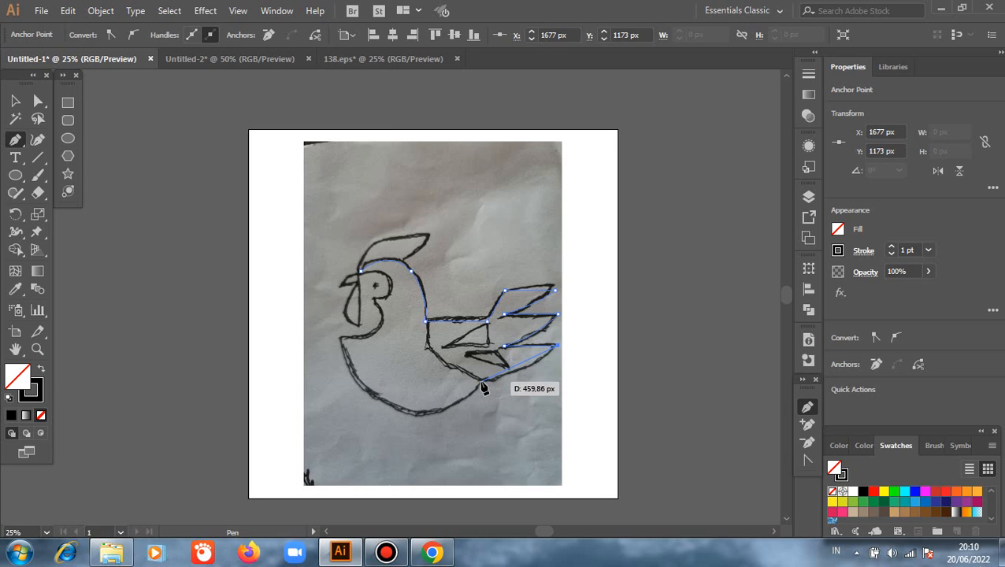
left_click(482, 384)
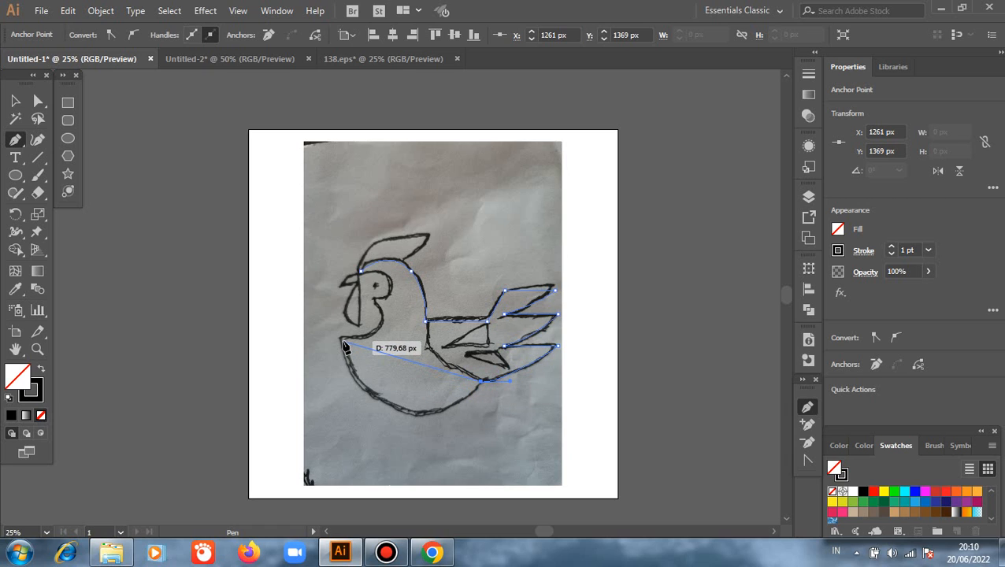
- Extend the body path with a wide curve along the belly to the chest tip, then up the throat
left_click_drag(342, 340, 326, 308)
left_click_drag(284, 251, 294, 234)
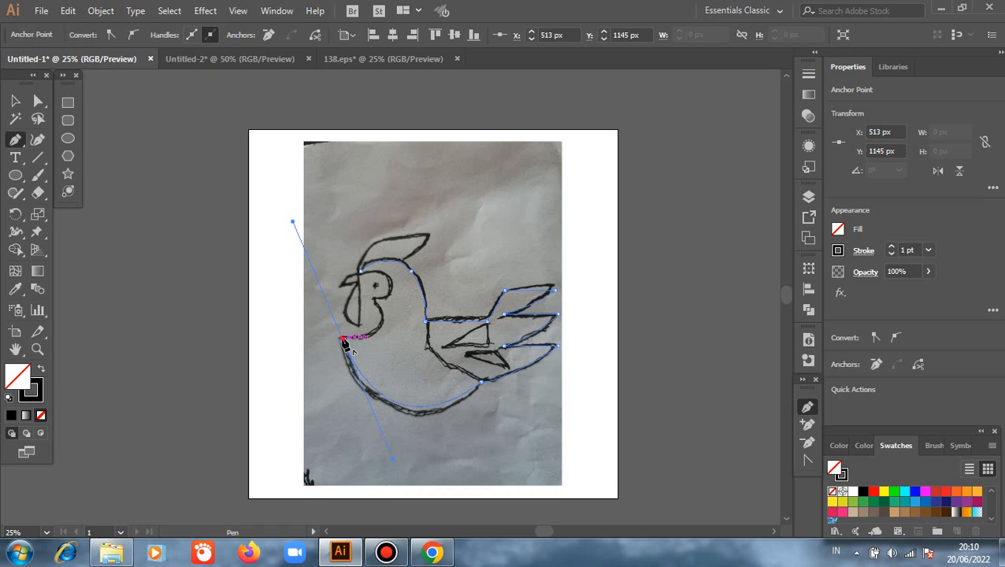
left_click_drag(343, 340, 347, 264)
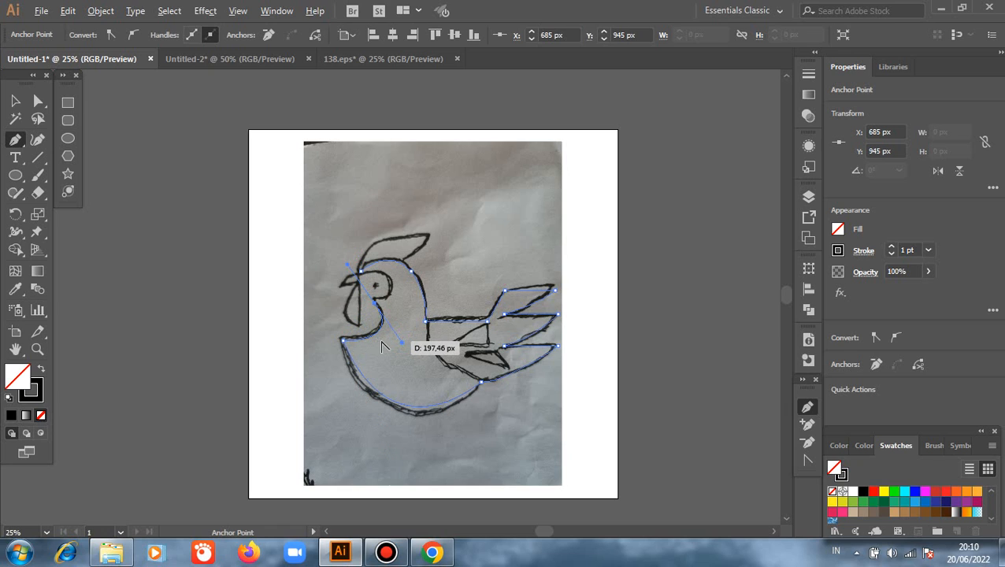
- Trace the rounded face outline around the eye and close the body path at the forehead
scroll(394, 298, "up", 2)
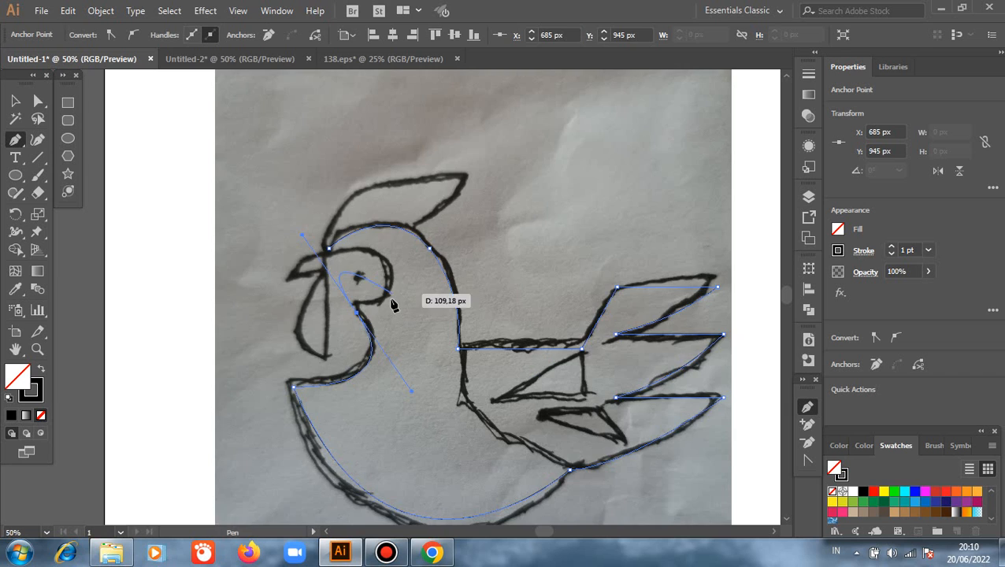
left_click_drag(358, 315, 333, 235)
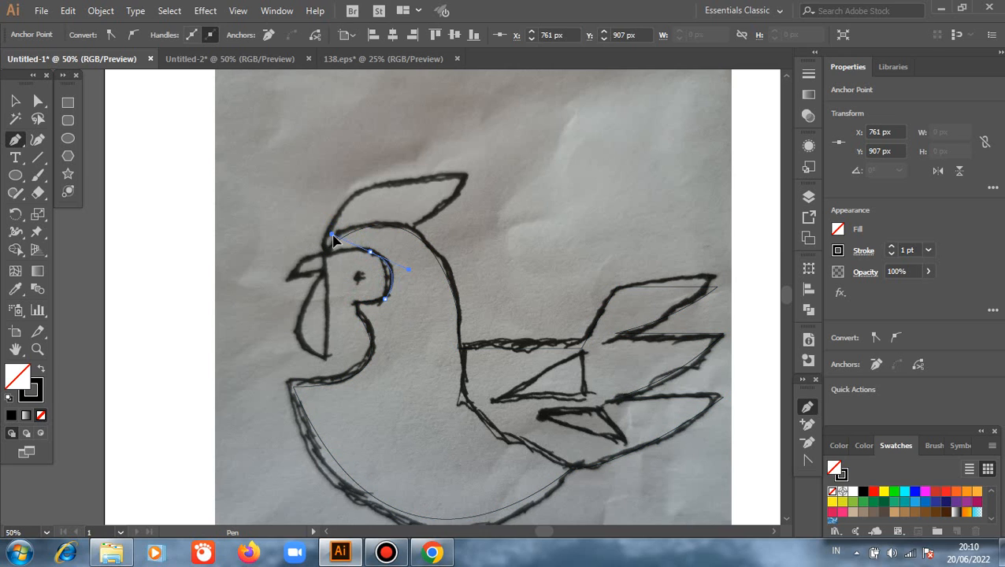
left_click(371, 252)
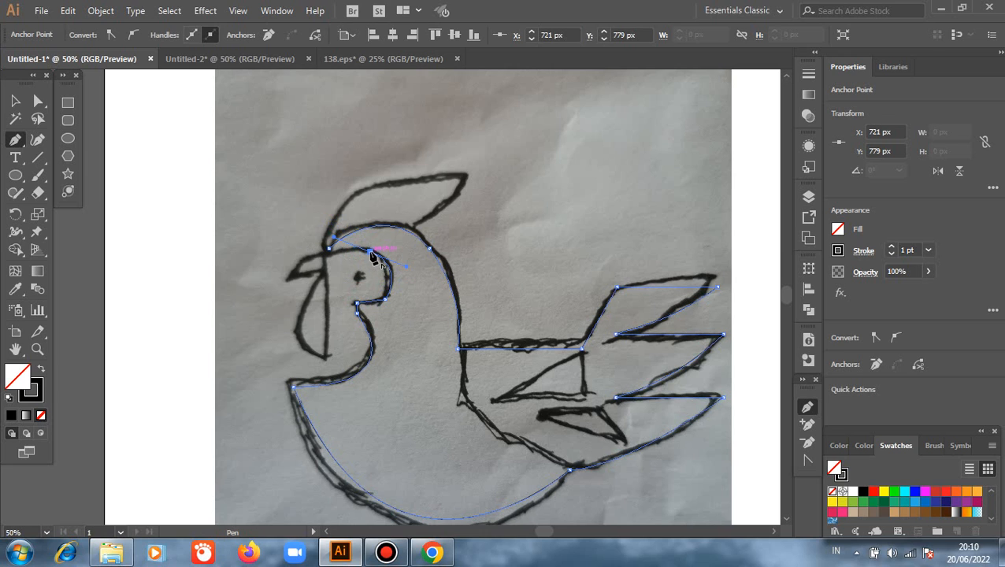
left_click(328, 250)
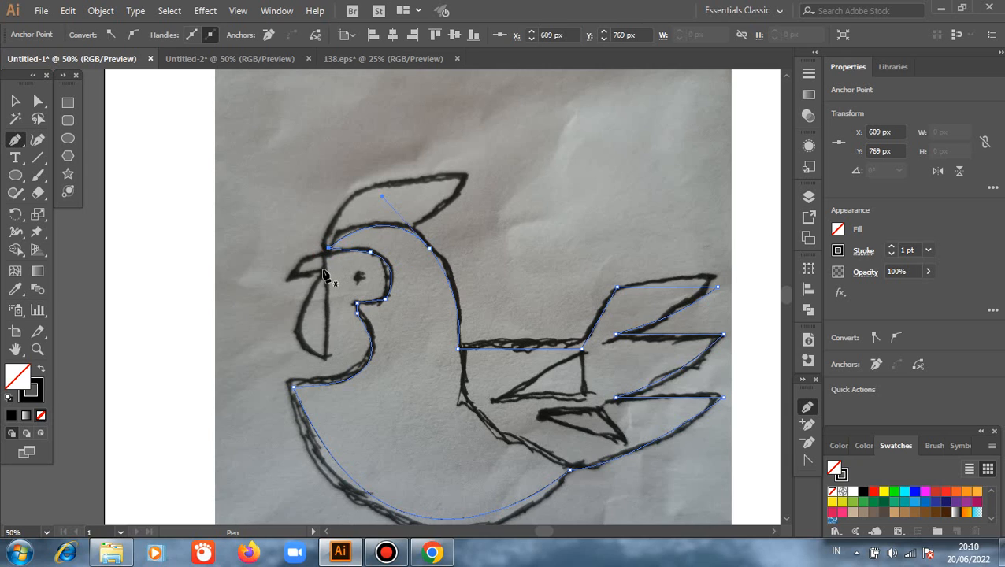
- Trace the beak and the hanging wattle as one closed path in front of the face
left_click(322, 254)
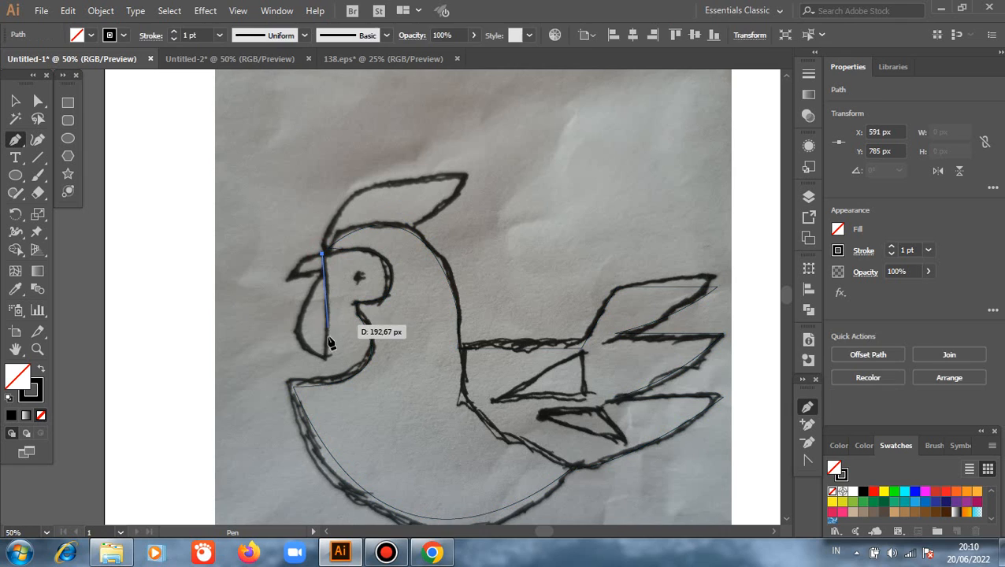
left_click(329, 358)
left_click_drag(330, 358, 360, 202)
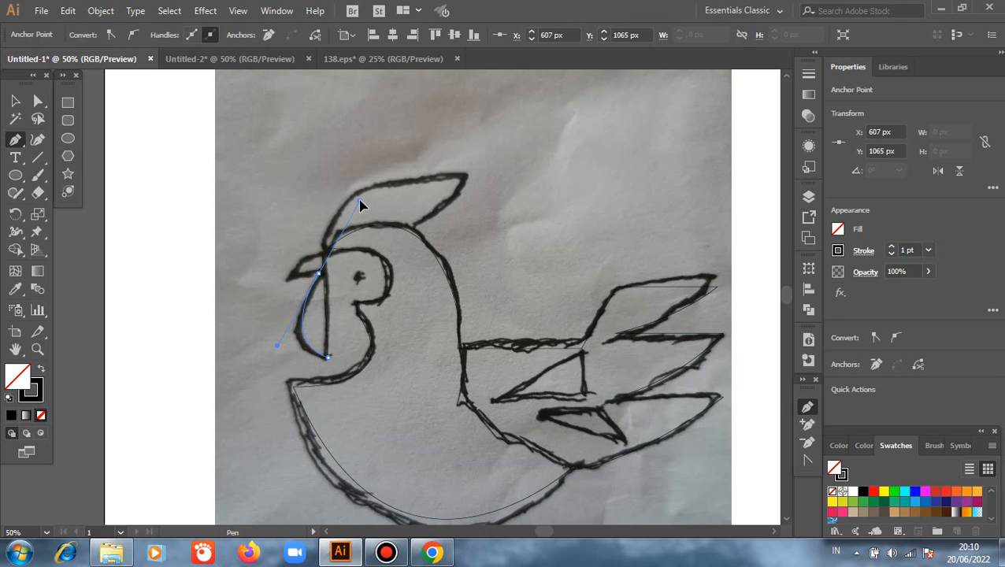
left_click(284, 276)
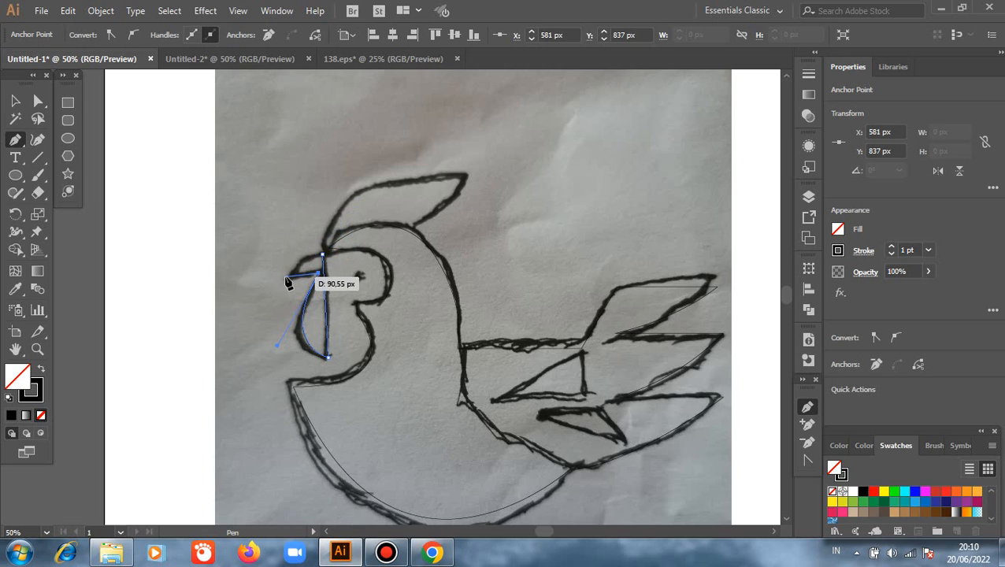
left_click(322, 254)
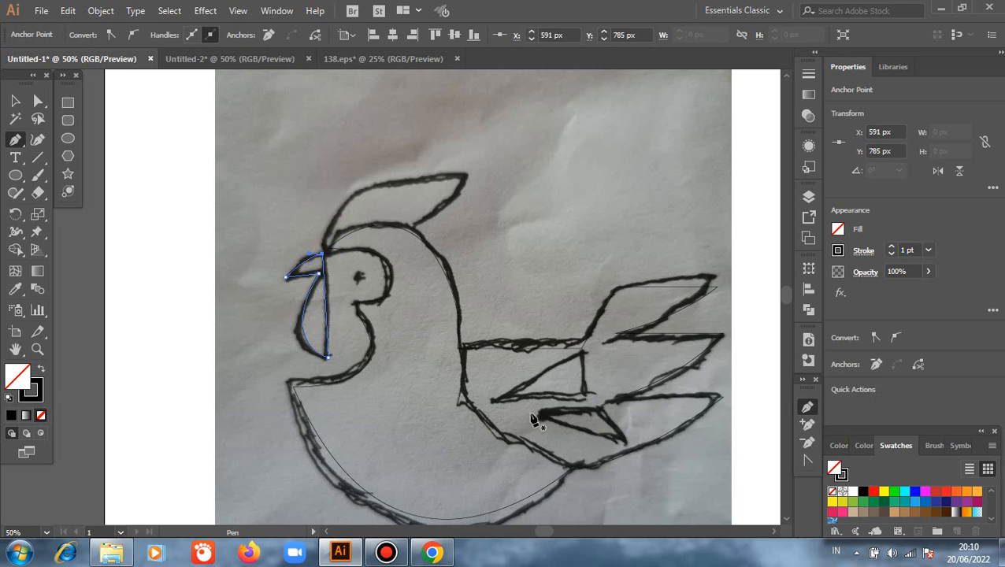
- Trace the upper triangle on the wing as a closed three-point path
left_click(490, 397)
left_click(581, 355)
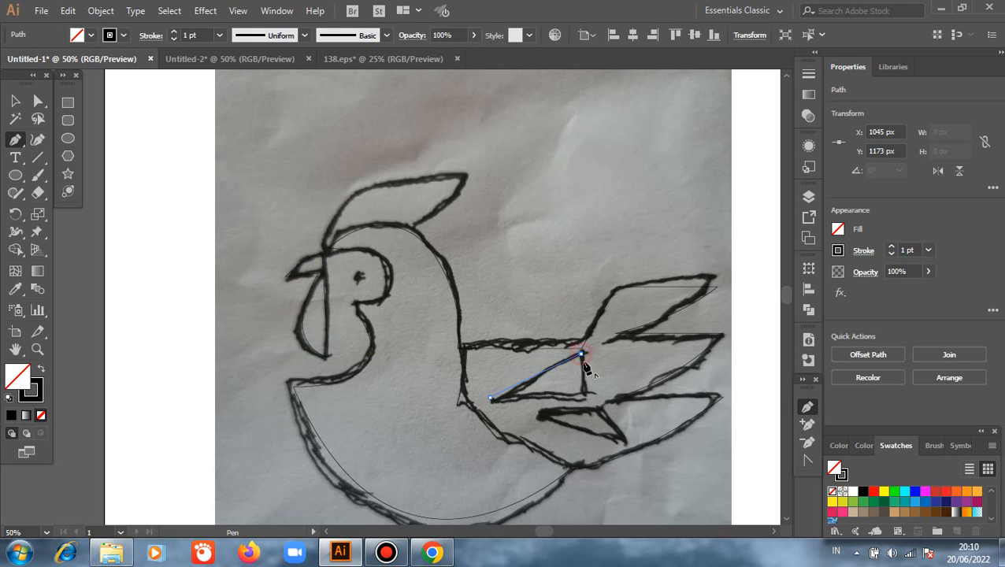
left_click(583, 396)
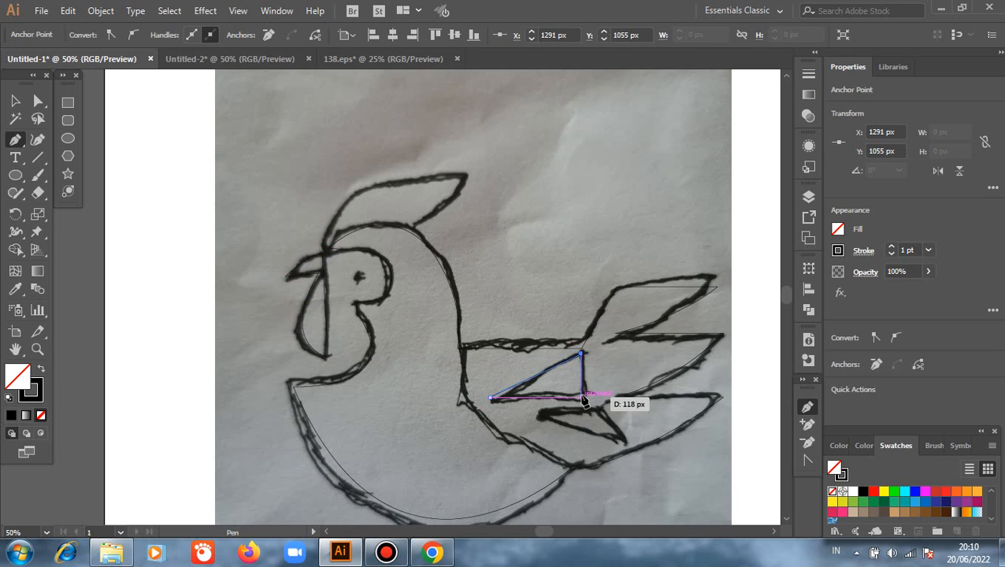
left_click(489, 398)
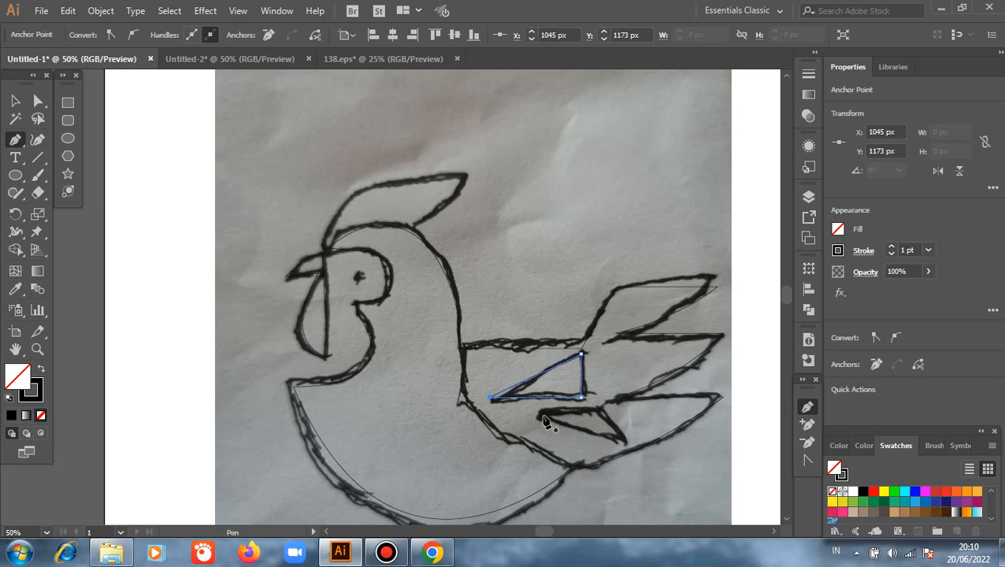
- Trace the narrow lower triangle beneath the wing as a closed path and clear the selection
left_click(540, 412)
left_click(602, 415)
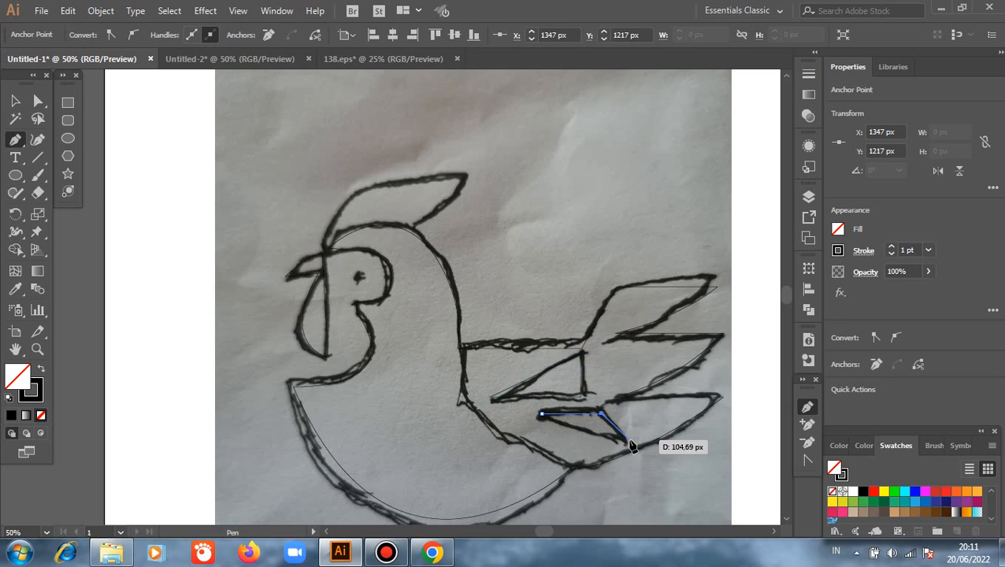
left_click(635, 442)
left_click(541, 415)
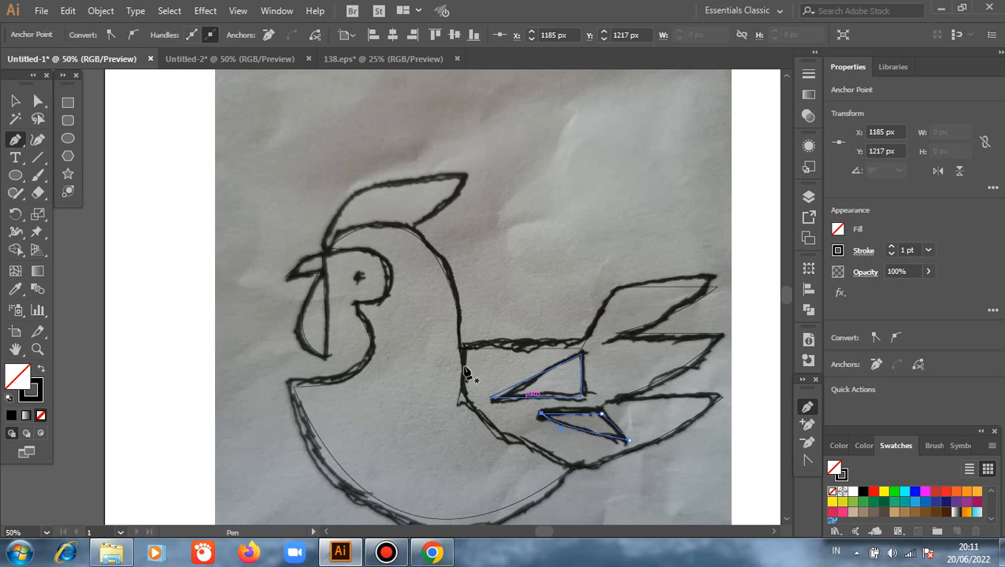
left_click(15, 101)
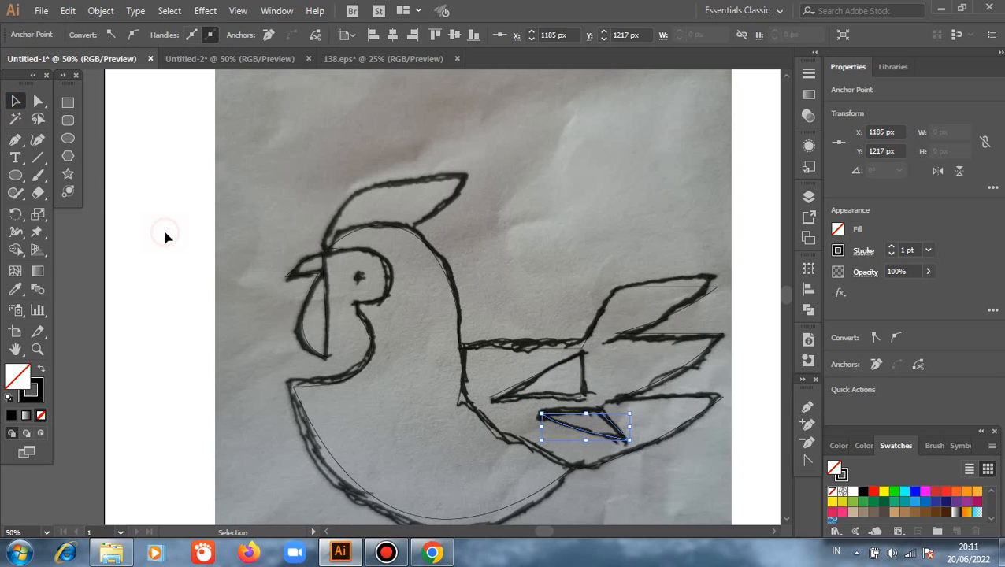
left_click(164, 236)
left_click(215, 243)
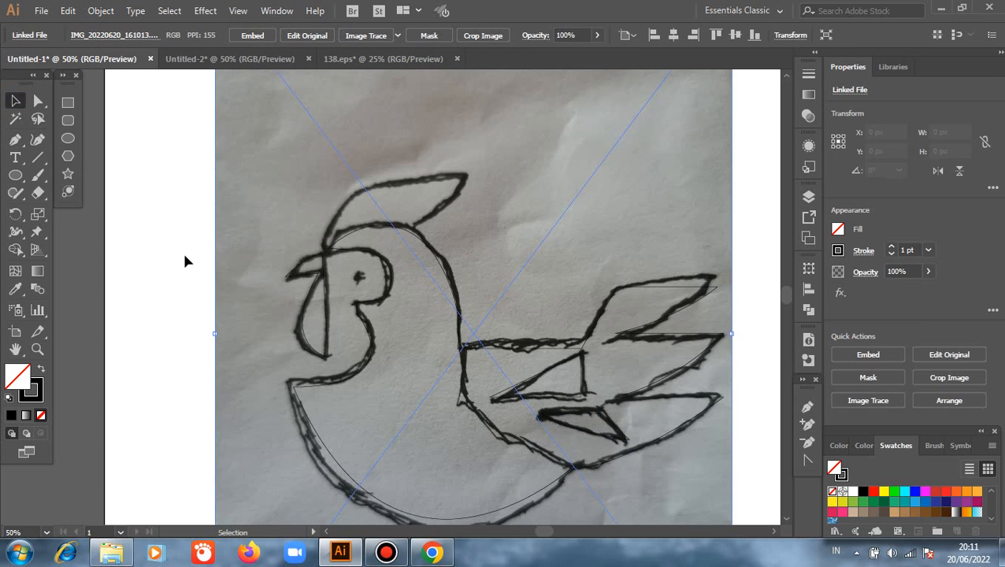
left_click(142, 265)
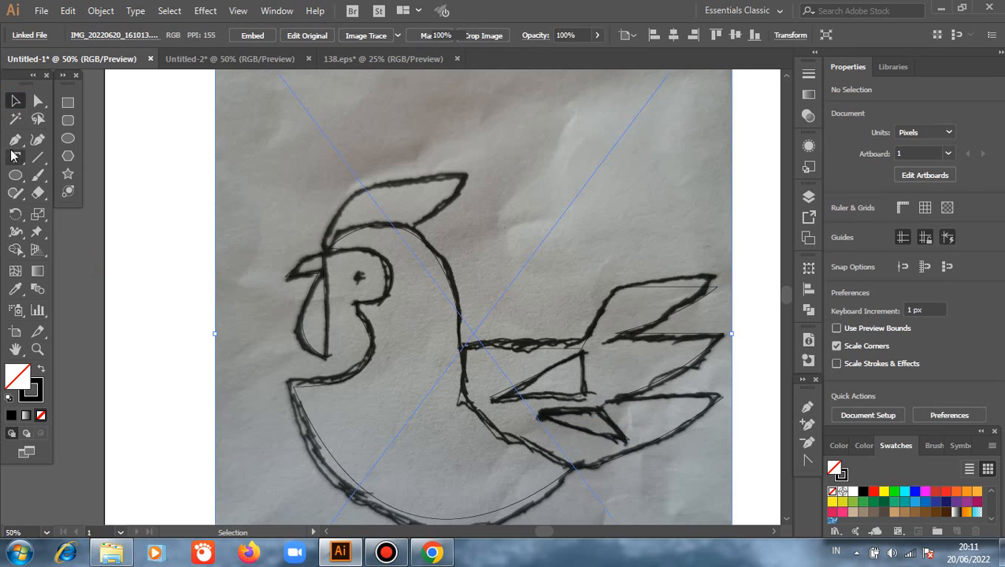
- Trace the comb above the head as a closed two-point path with curved upper and lower edges
key("p")
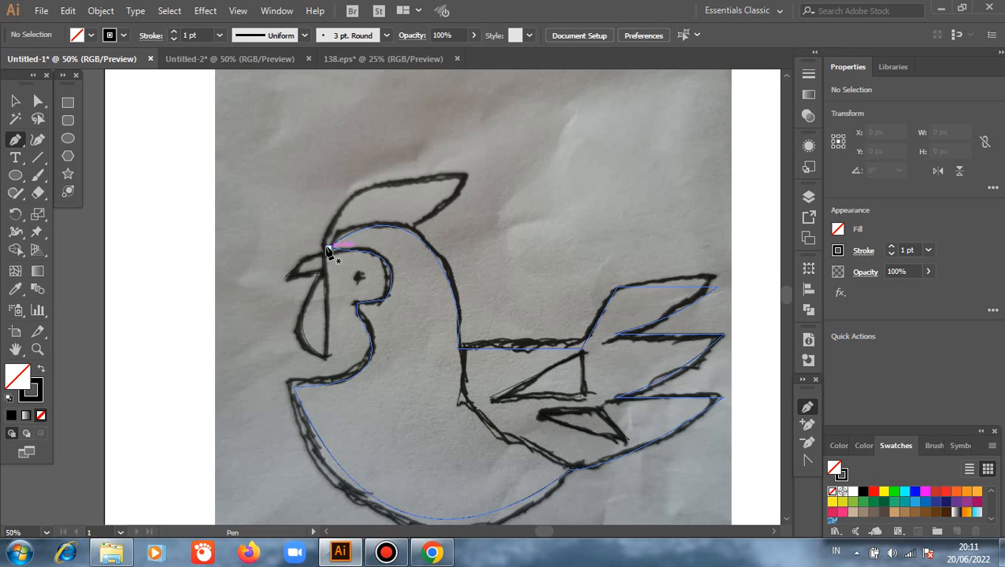
left_click(324, 247)
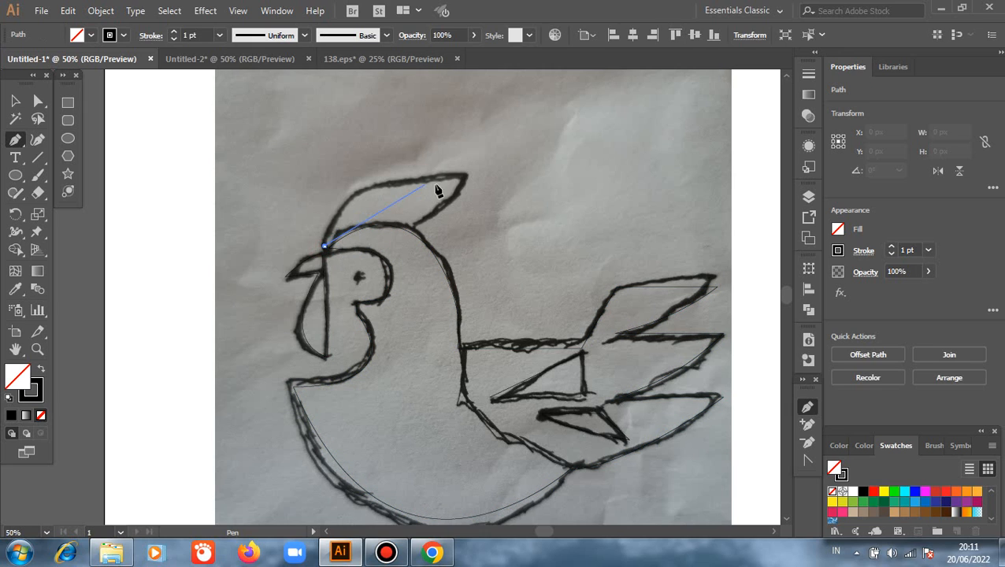
left_click_drag(465, 178, 620, 181)
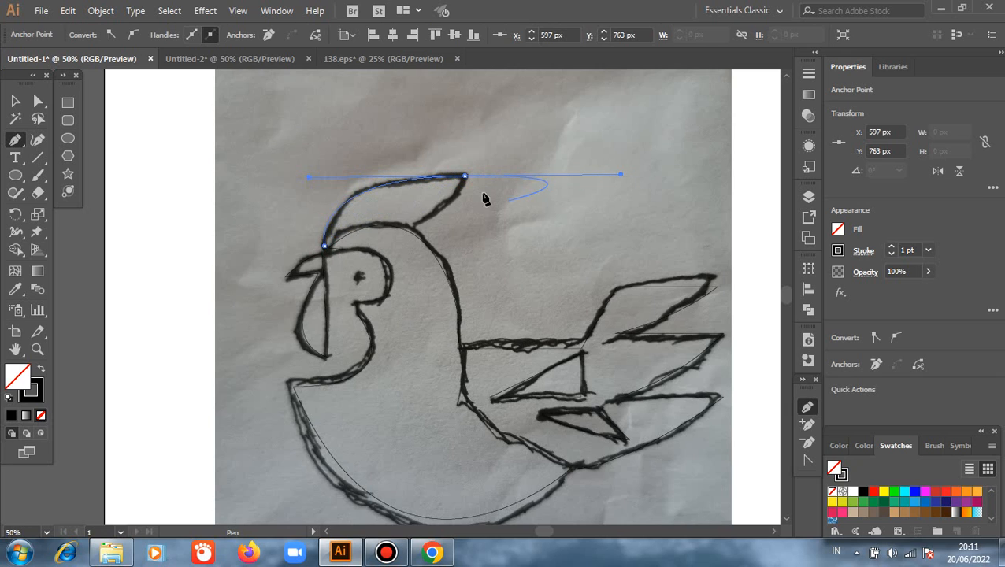
left_click(465, 178)
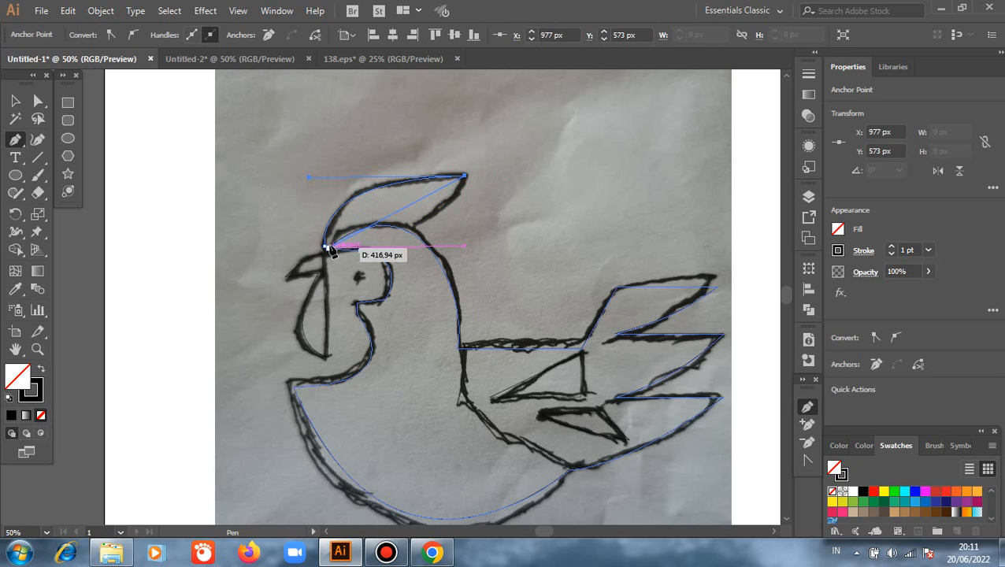
left_click_drag(325, 246, 197, 253)
key("v")
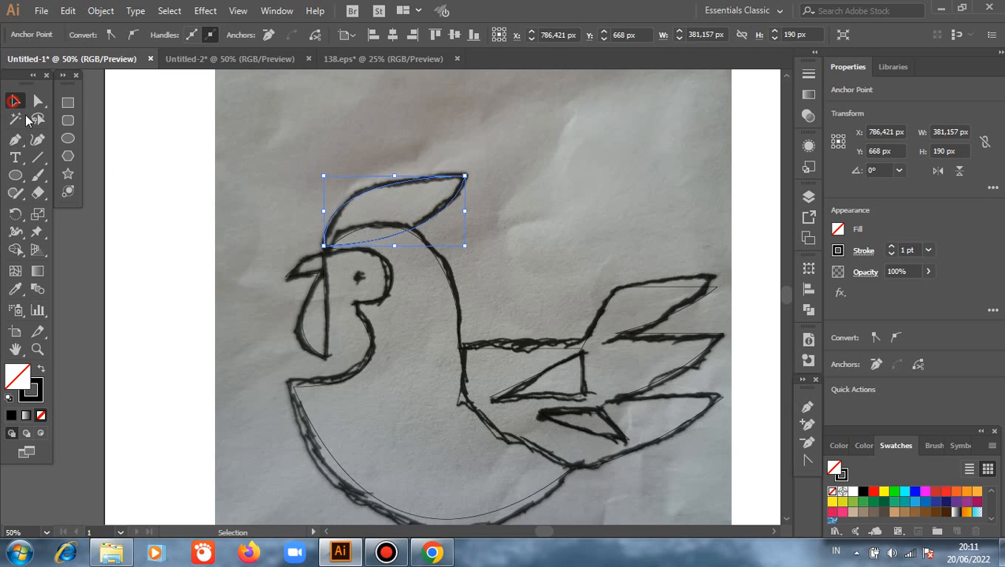
- Delete the placed sketch photo, leaving only the traced paths on the artboard
left_click(194, 263)
left_click(258, 233)
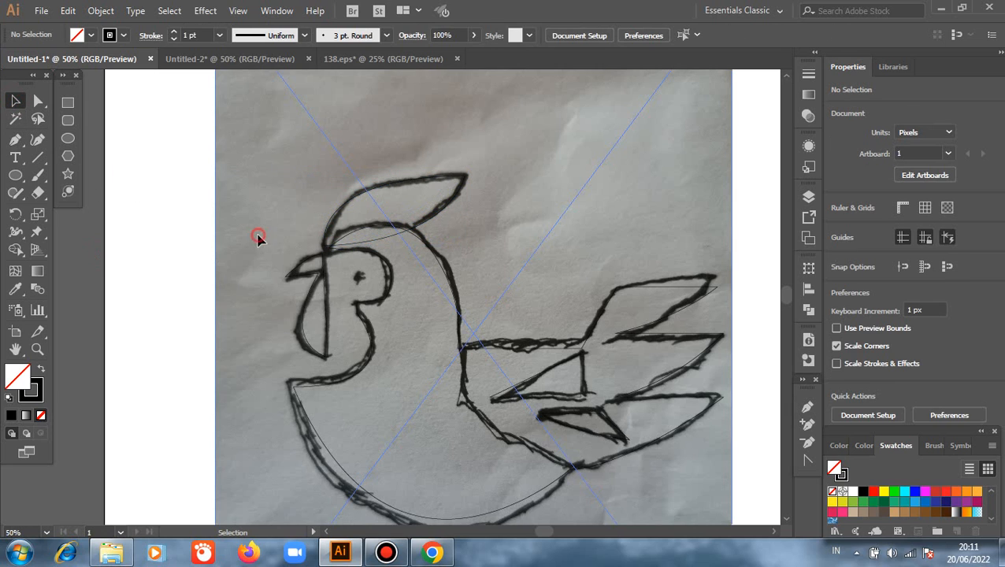
key("Delete")
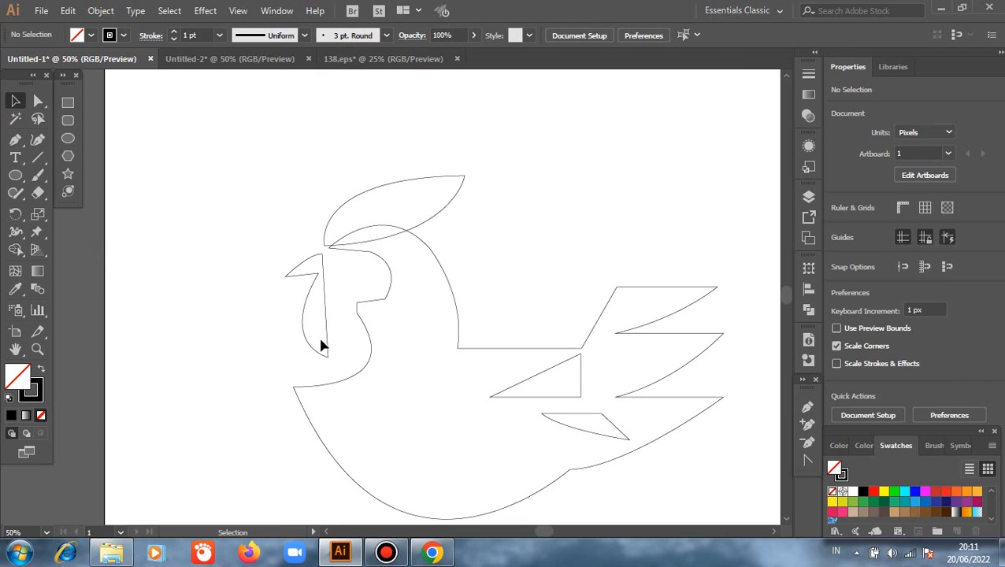
- Draw an open curve with the Pen tool from the neck-back corner down through the tail's base, ending beyond the body outline
scroll(398, 375, "down", 1)
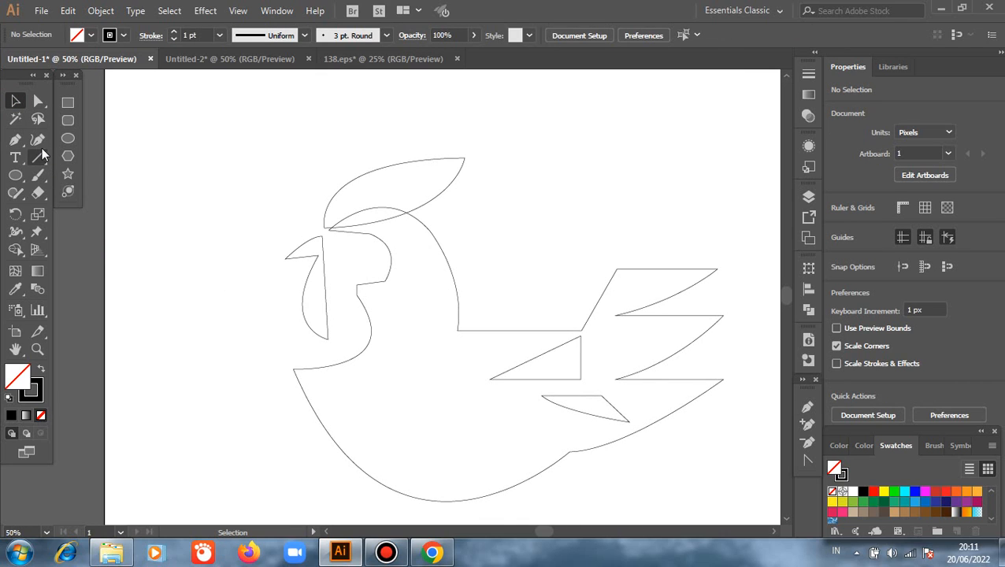
left_click(15, 139)
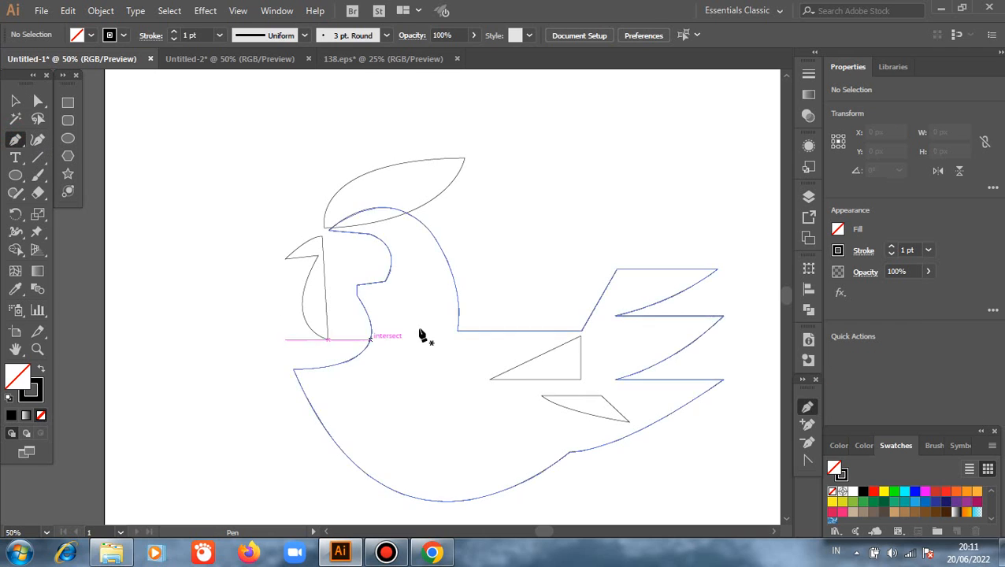
left_click(457, 332)
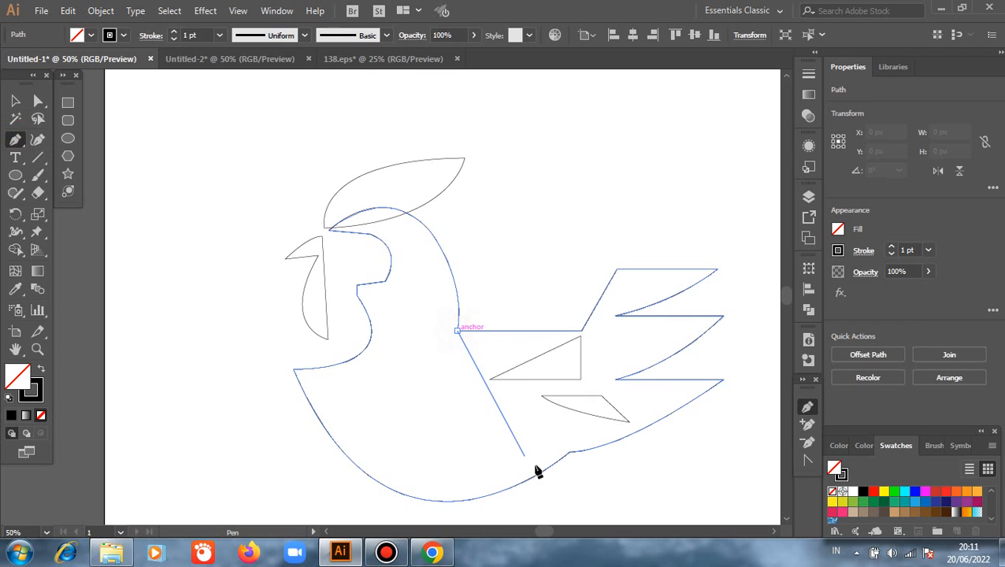
left_click_drag(630, 472, 698, 460)
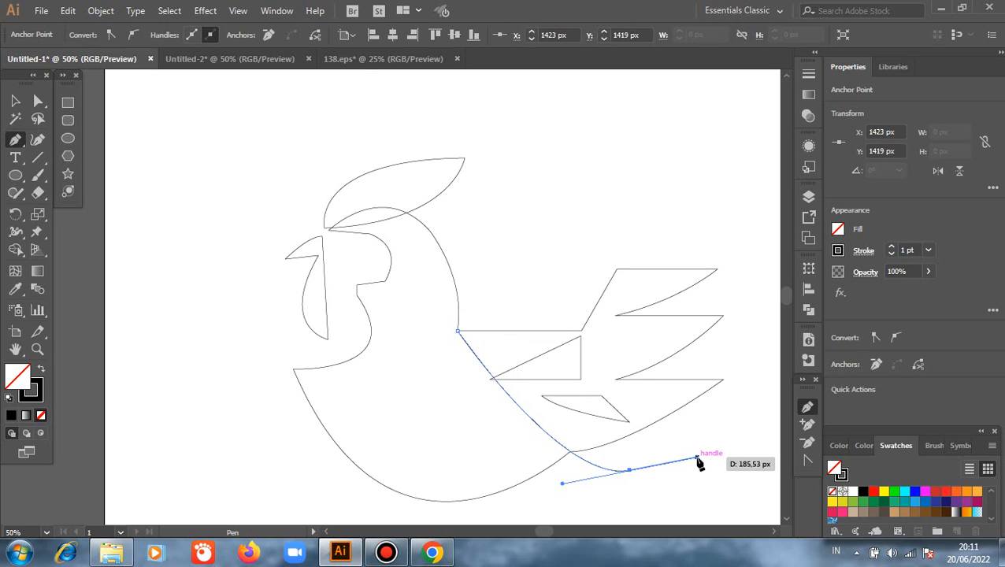
key("v")
- Move the upper wing triangle 22 px horizontally away from the dividing curve and clear the selection
left_click(579, 264)
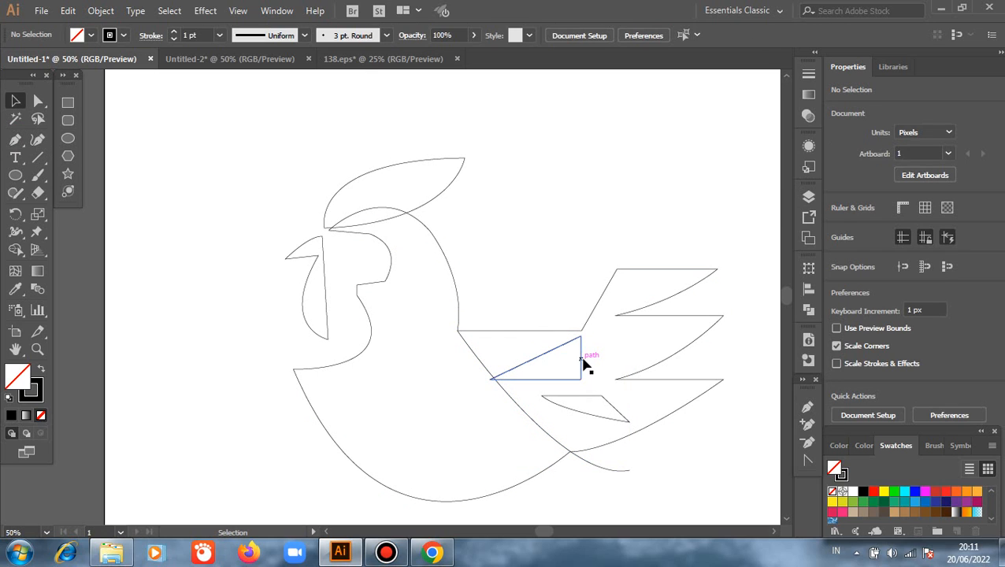
left_click_drag(583, 360, 592, 360)
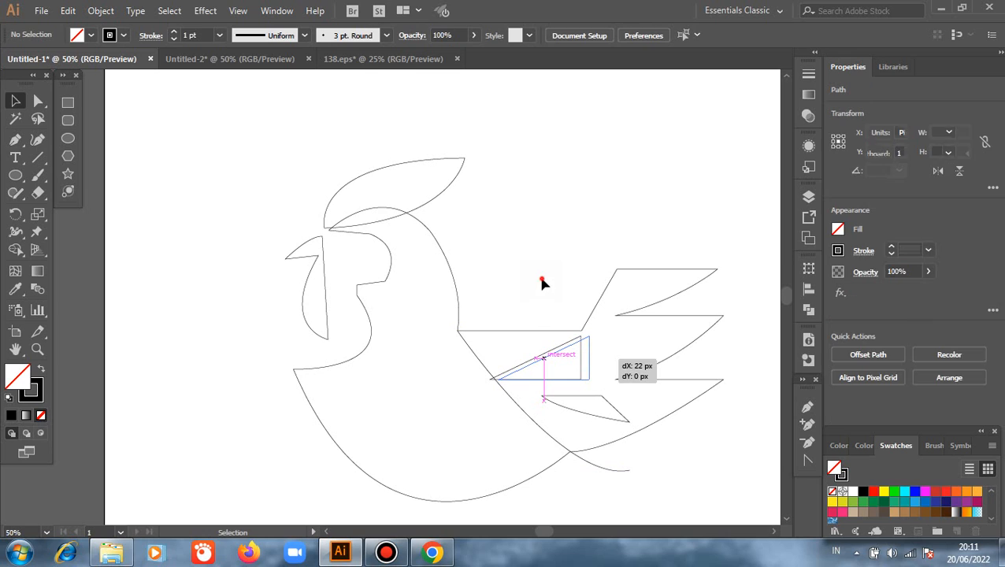
left_click(498, 309)
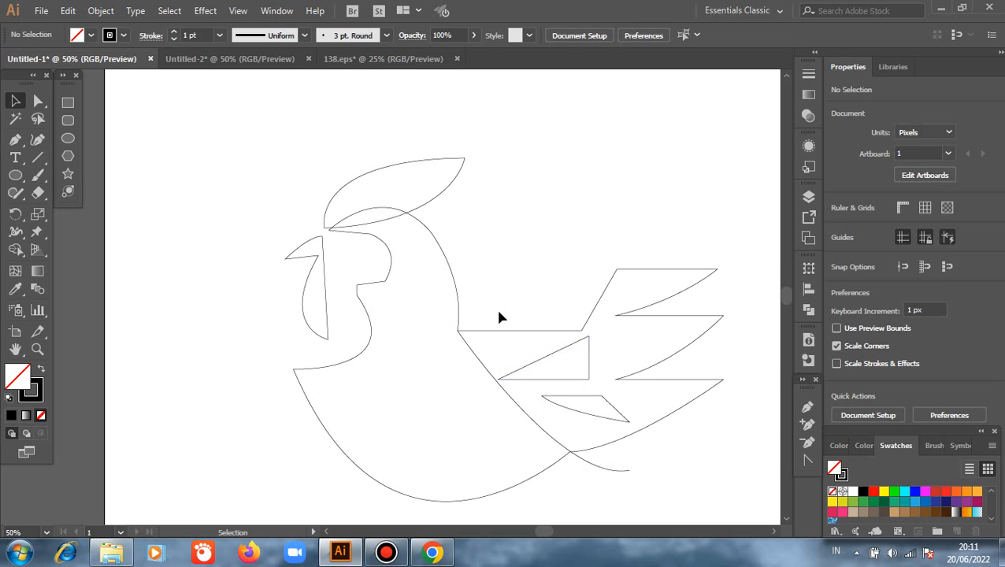
- Split the body outline along the dividing curve with the Pathfinder Divide operation
left_click(474, 361)
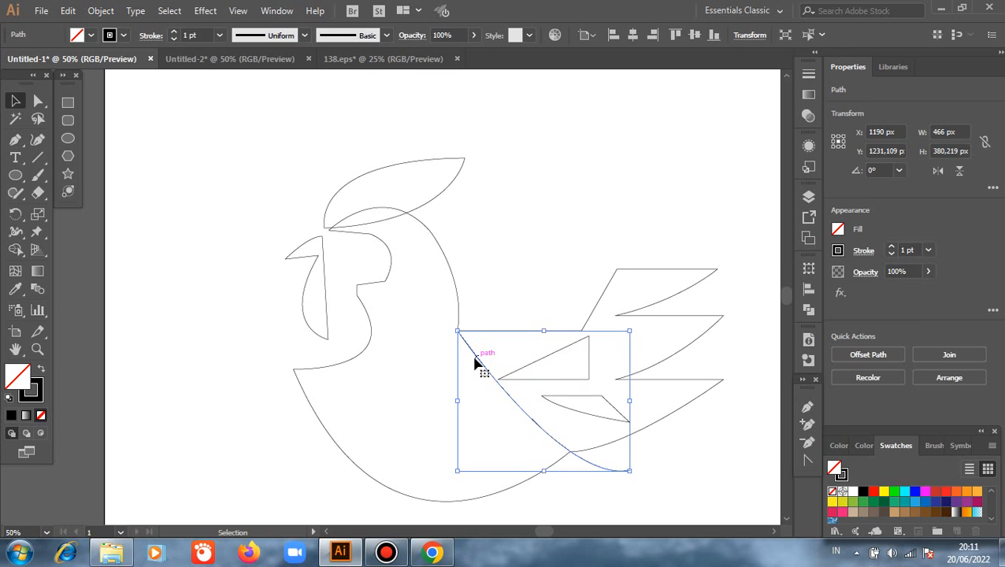
left_click(437, 502, "shift")
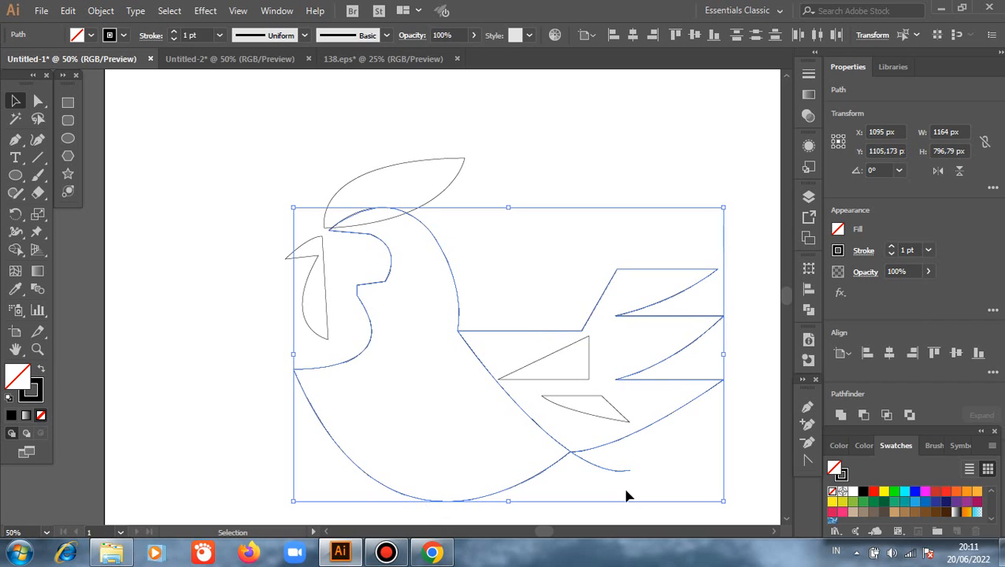
left_click(810, 312)
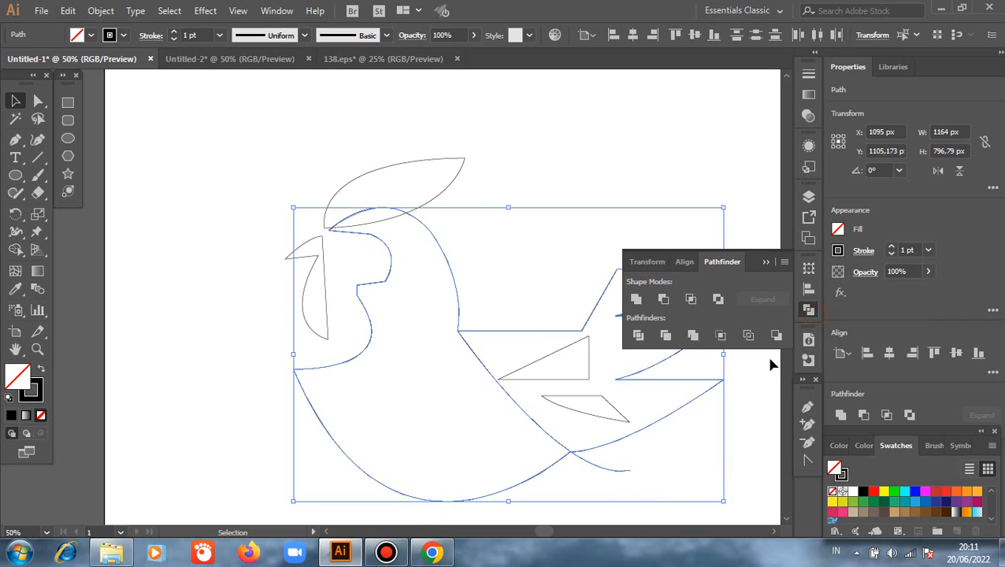
left_click(640, 337)
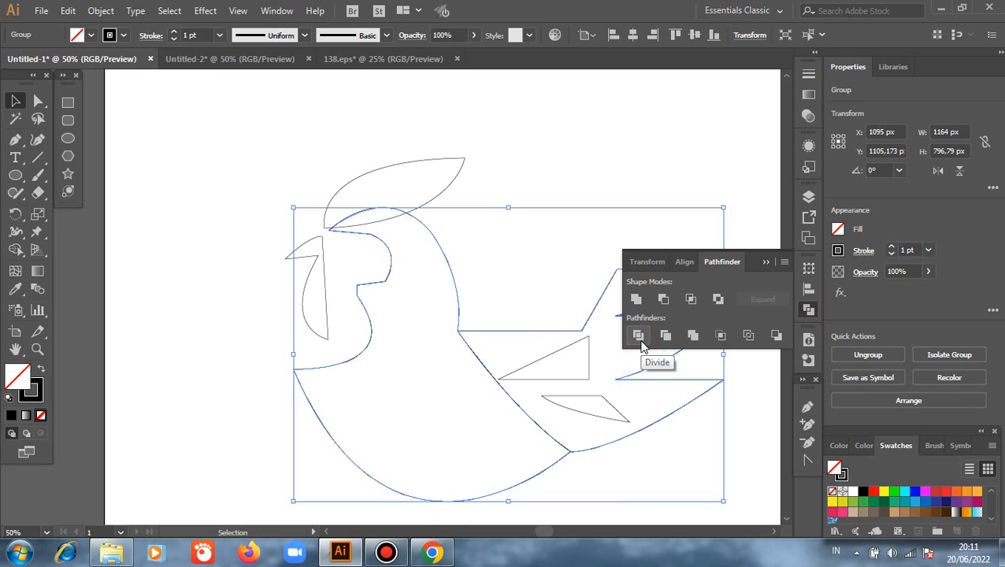
- Ungroup the divided body and tail pieces, and test-select the tail section as a separate path
left_click(533, 157)
left_click(480, 362)
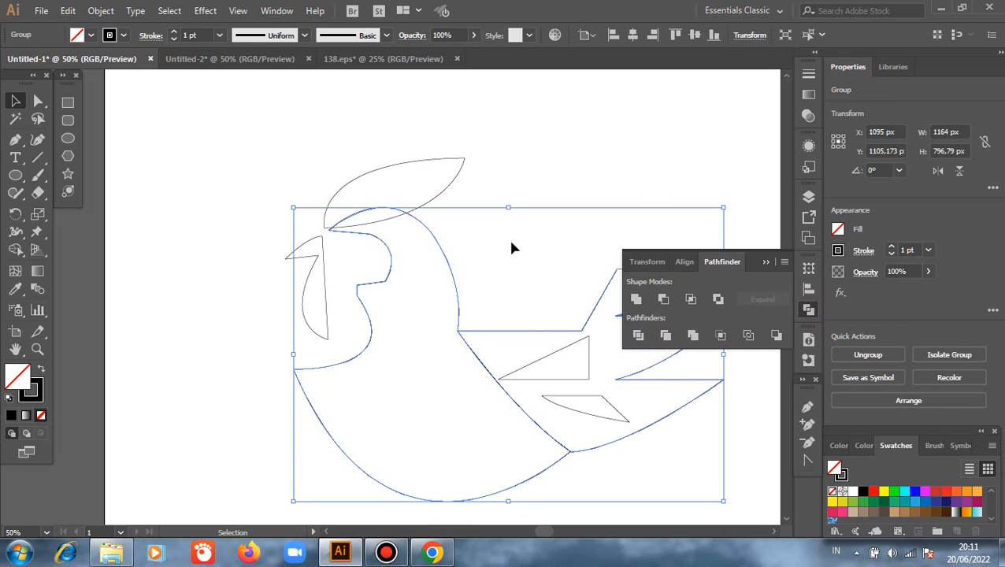
right_click(511, 244)
left_click(554, 368)
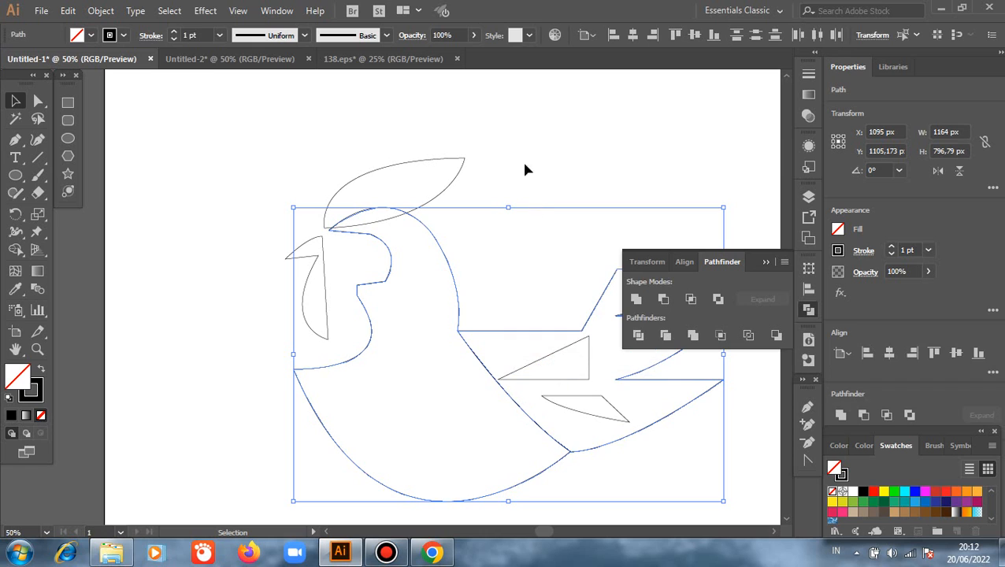
left_click(524, 149)
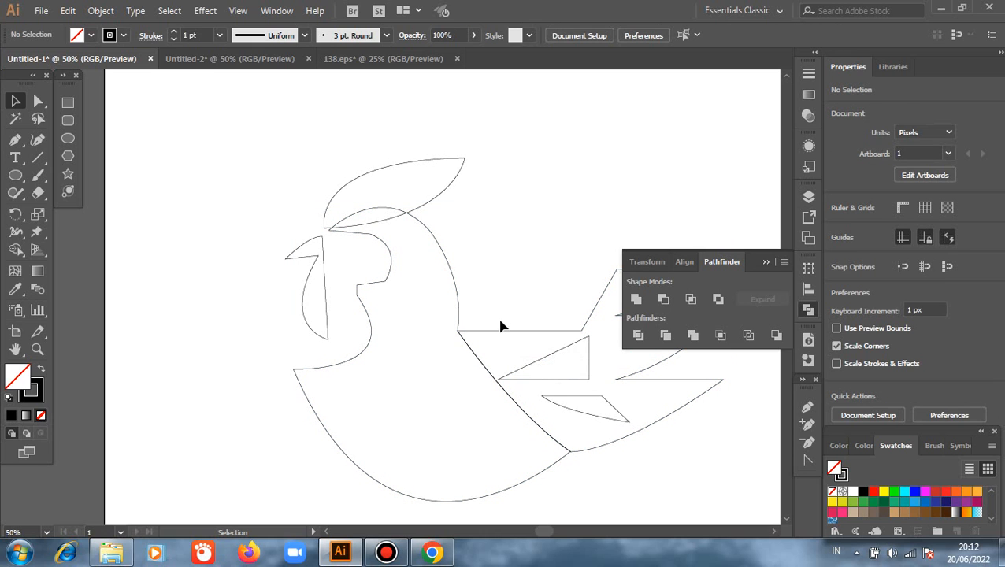
left_click(497, 330)
left_click(493, 206)
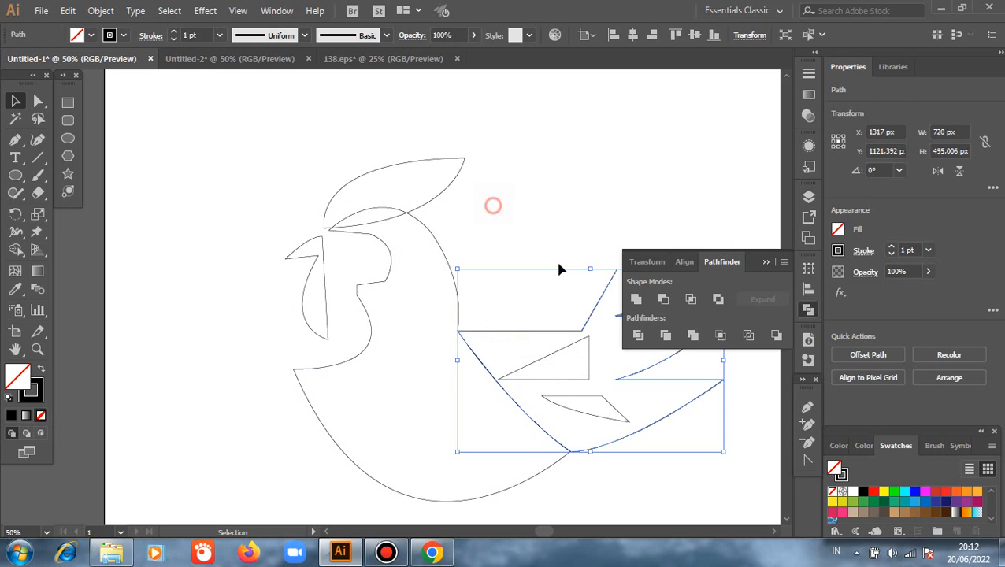
left_click(759, 266)
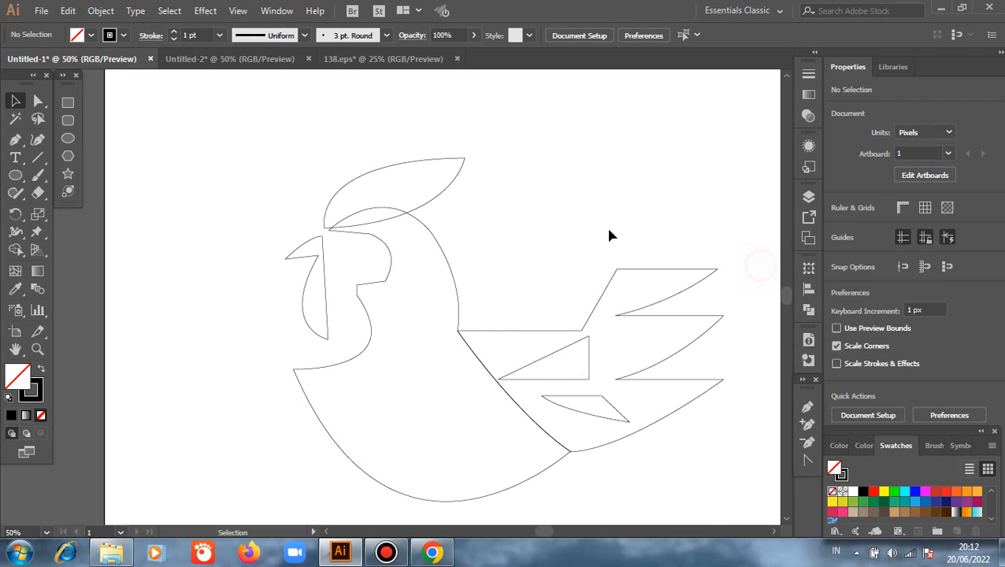
- Swap the front body's fill and stroke so it has a black fill and no stroke
scroll(504, 235, "down", 1)
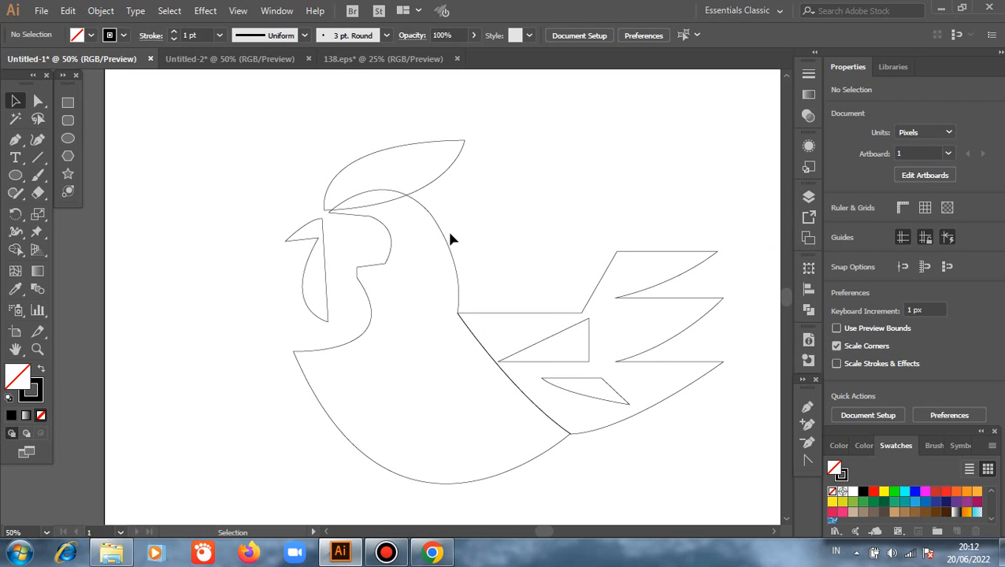
left_click(449, 231)
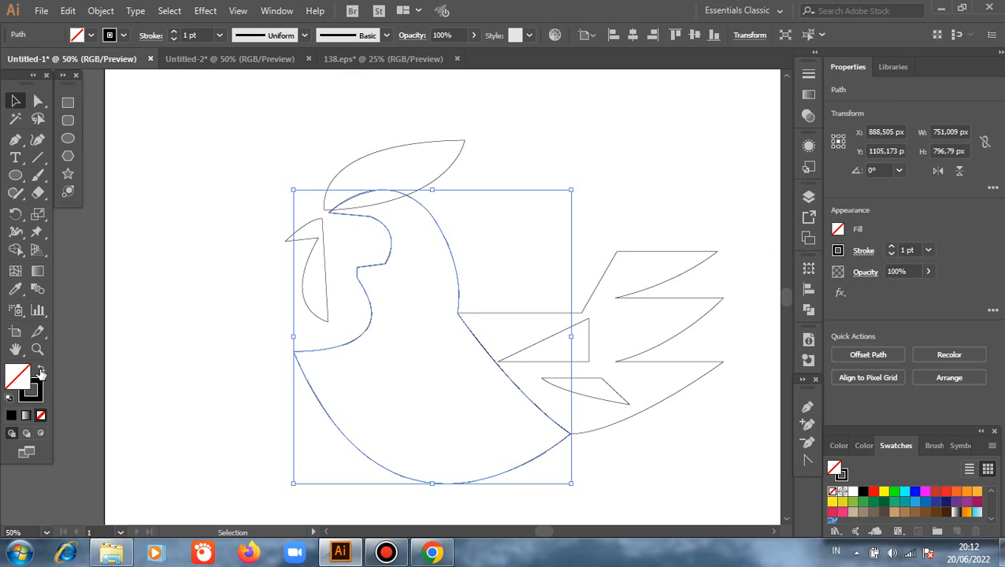
left_click(41, 372)
left_click(155, 332)
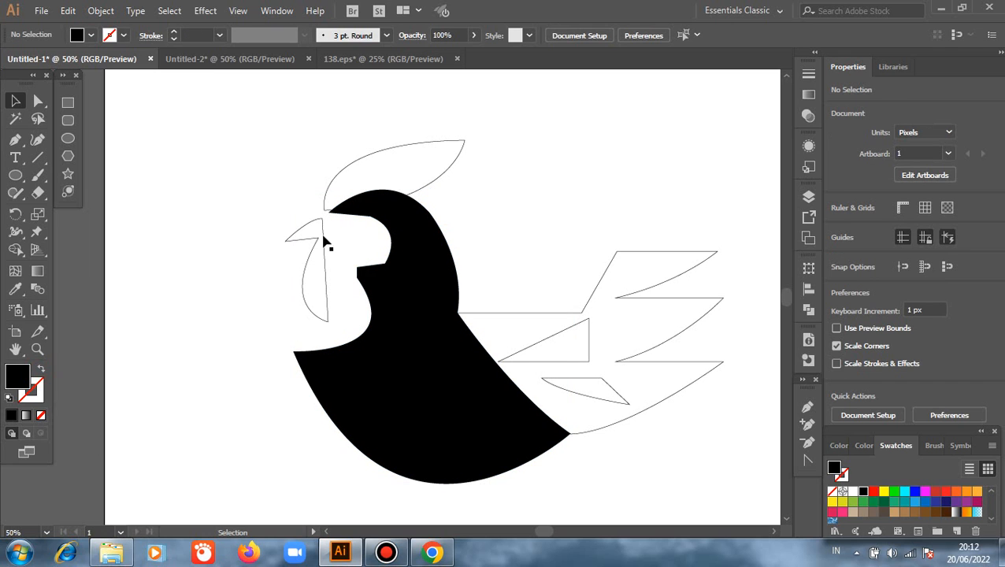
- Fill the comb and the beak-and-wattle shape with red and remove their strokes
left_click(434, 185)
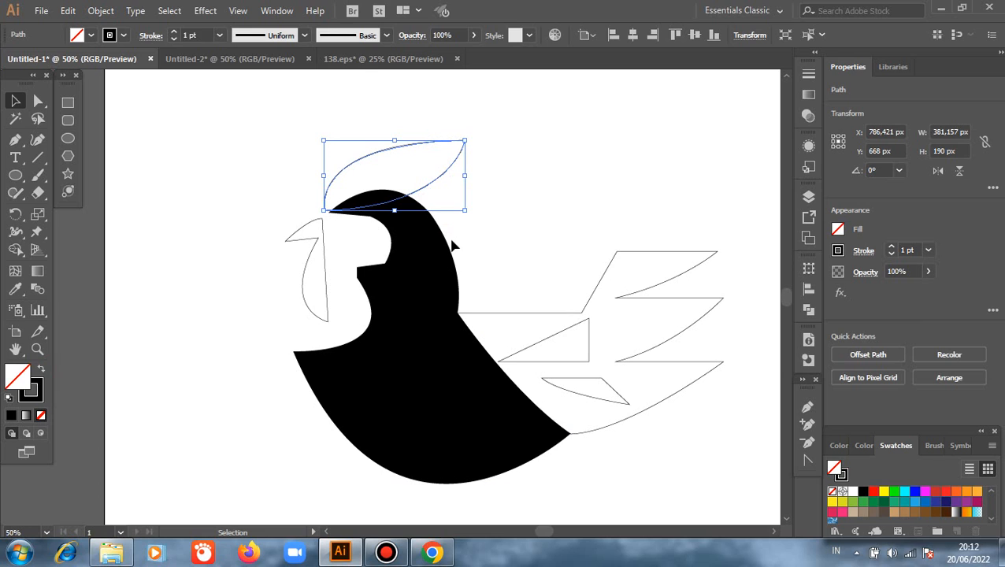
left_click(318, 322, "shift")
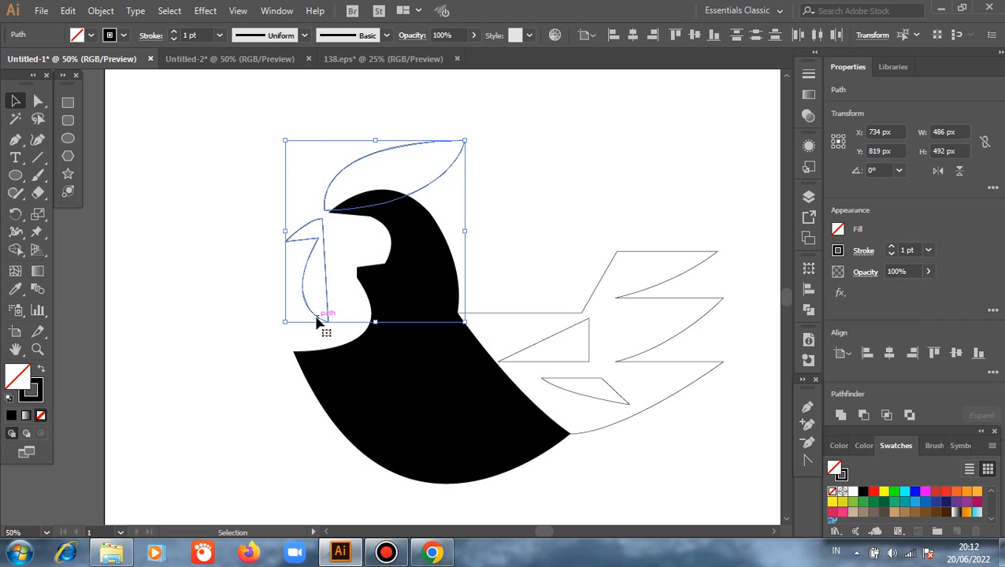
left_click(872, 491)
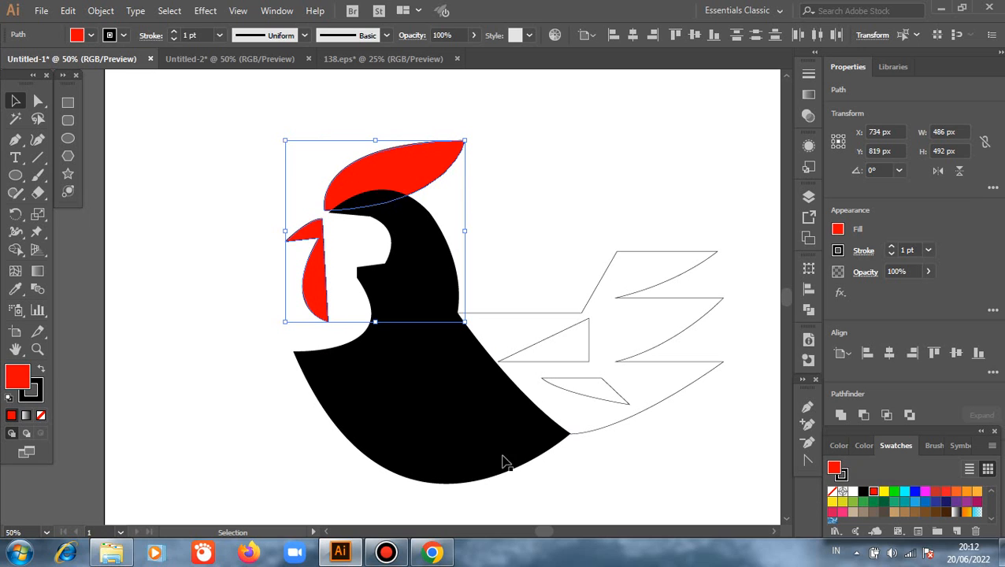
left_click(38, 397)
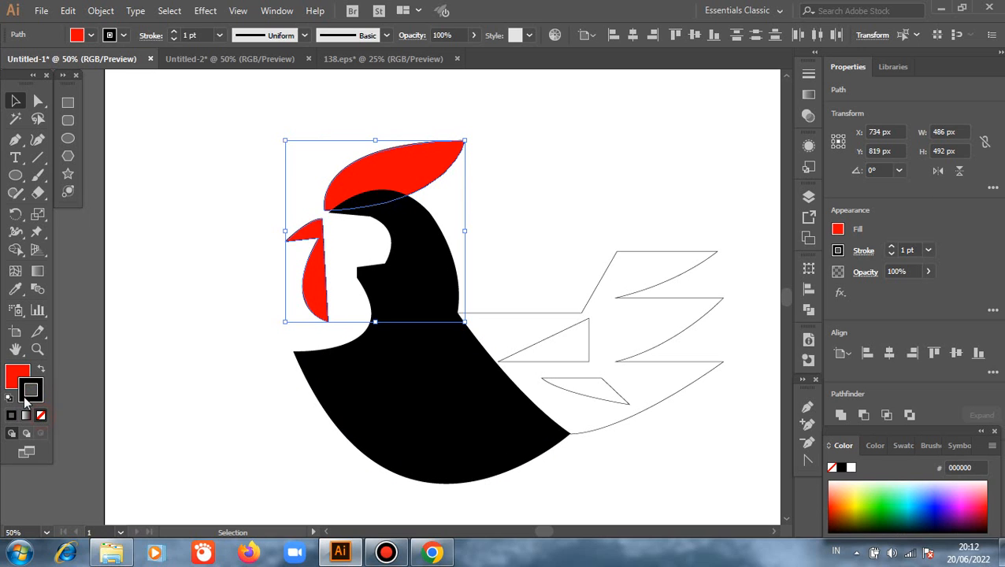
left_click(41, 415)
left_click(17, 377)
left_click(156, 288)
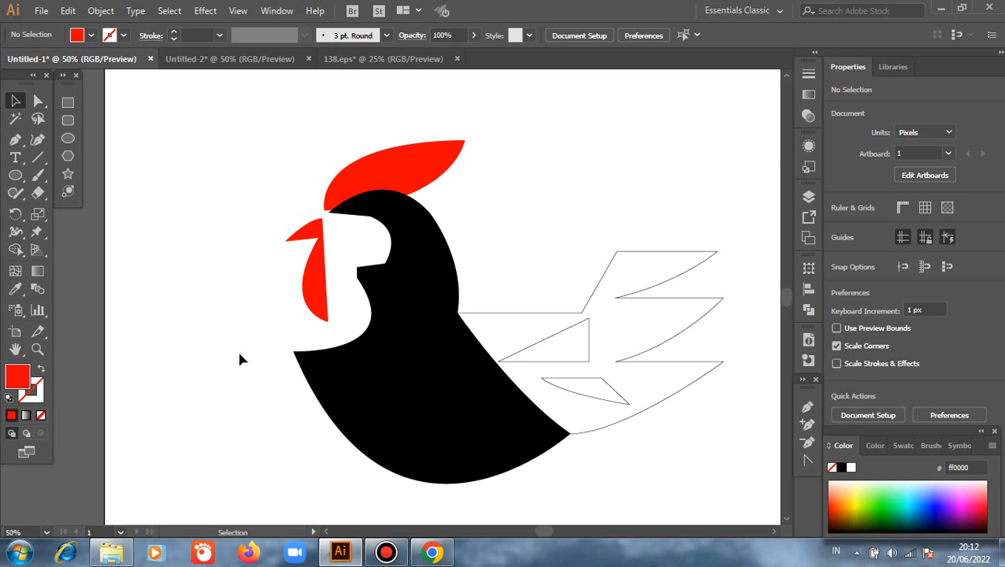
- Copy the comb's red fill and empty stroke to the tail section with the Eyedropper and clear the selection
left_click(630, 414)
key("i")
left_click(413, 167)
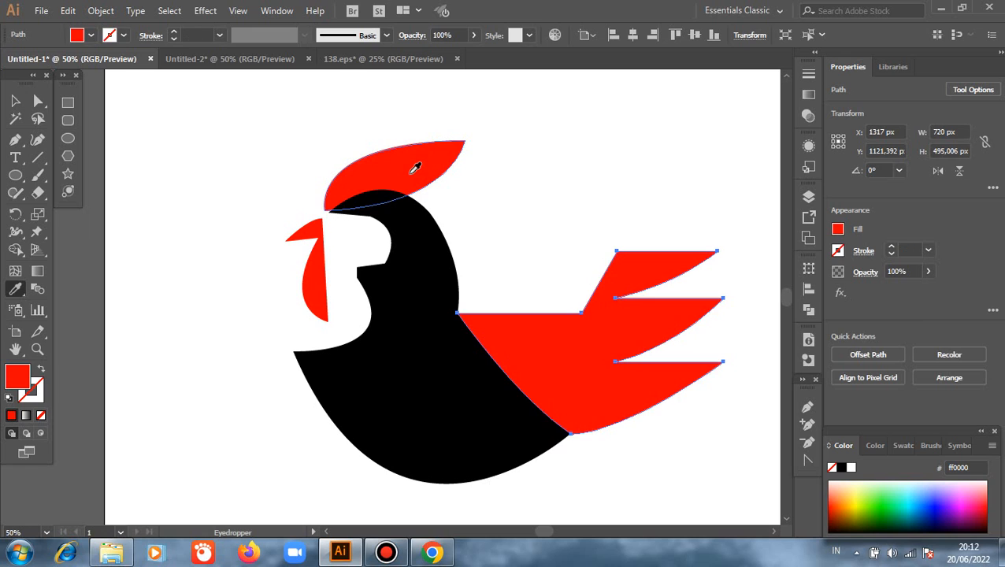
key("v")
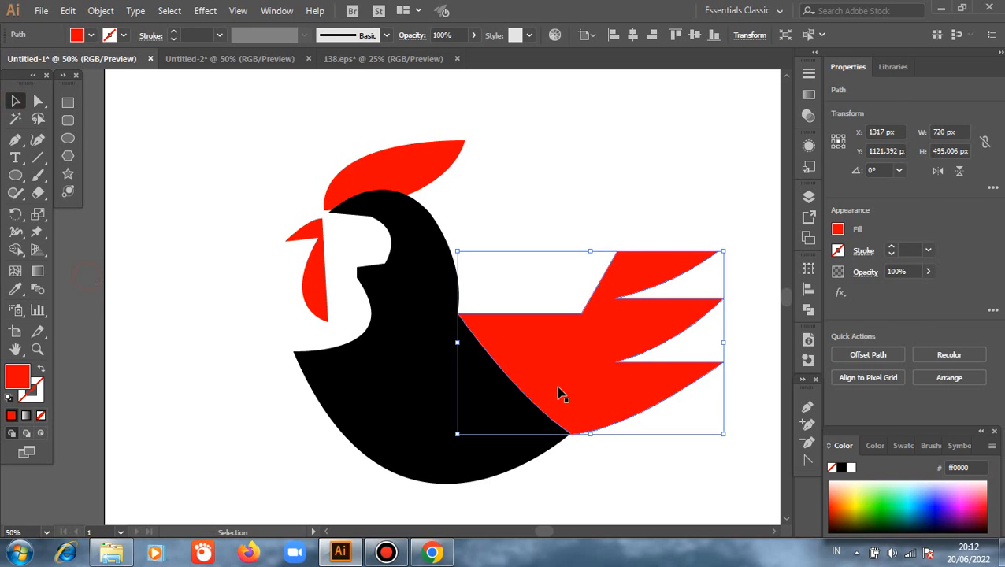
key("ctrl+shift+a")
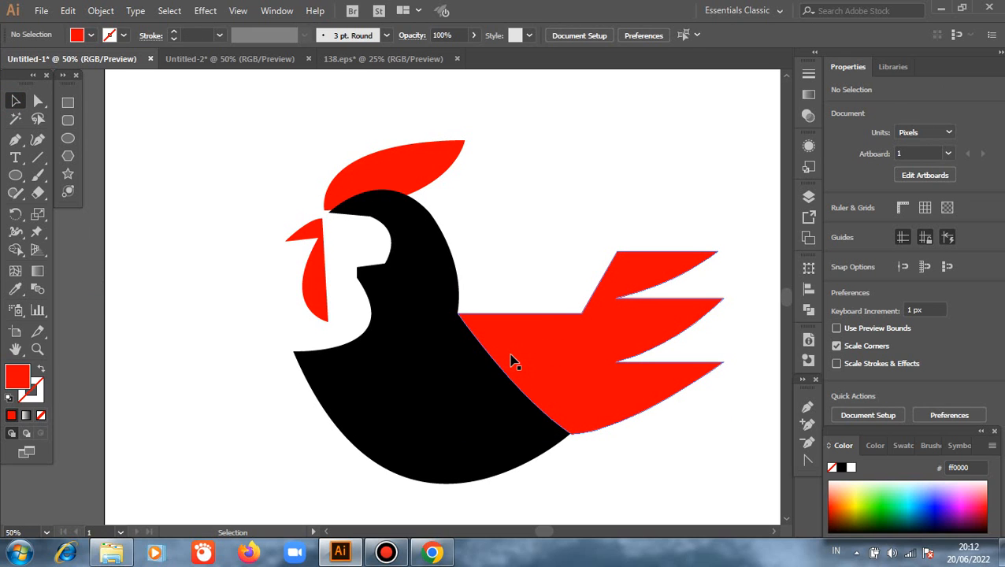
- Select the two small cutout shapes inside the tail in outline view and give them a white fill with no stroke
key("ctrl+y")
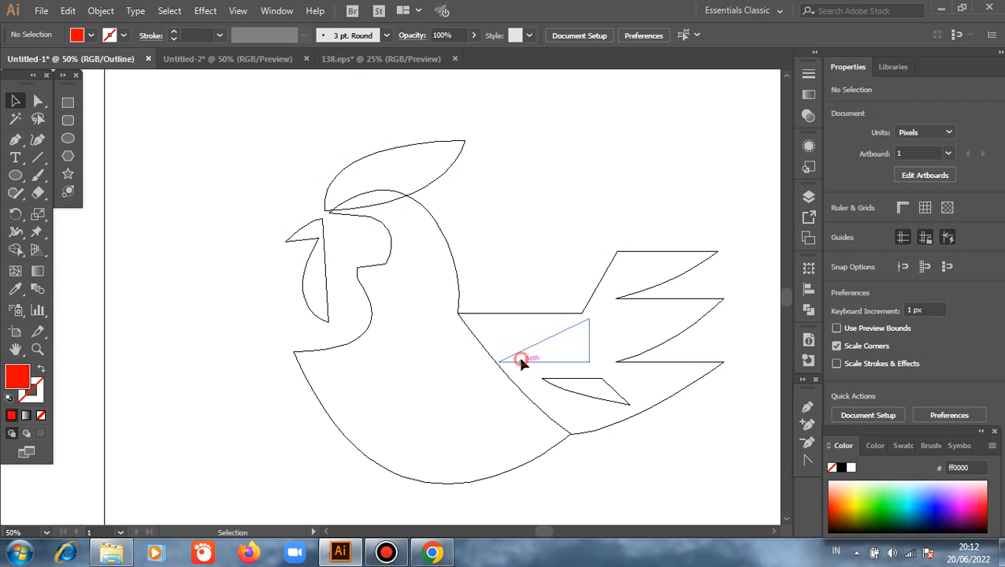
left_click(522, 364)
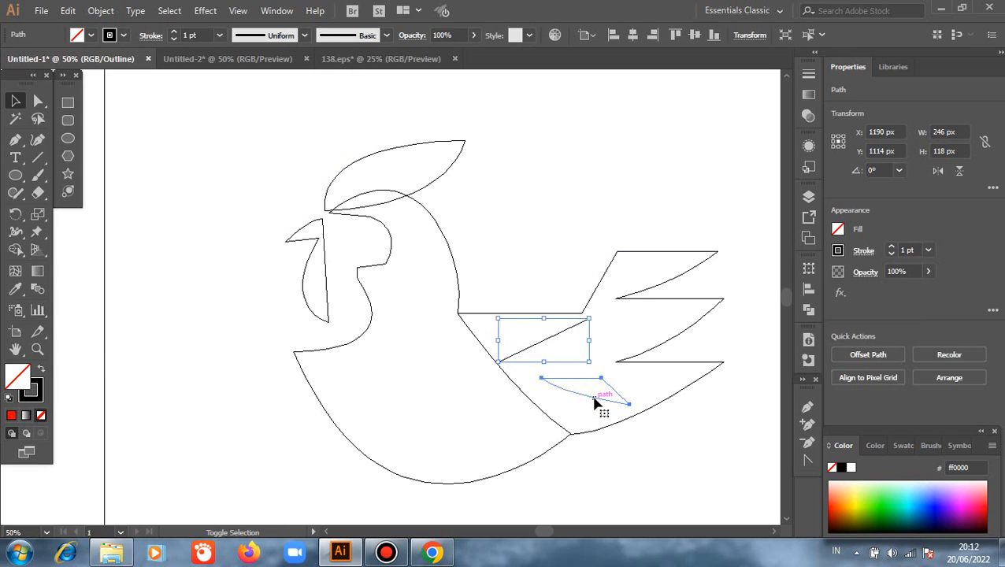
left_click(596, 402, "shift")
key("i")
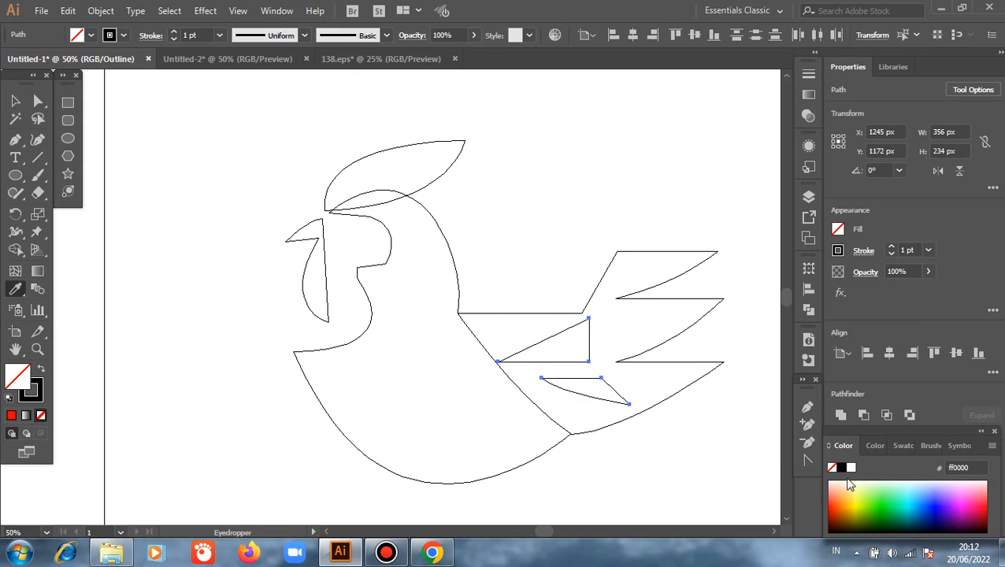
left_click(901, 446)
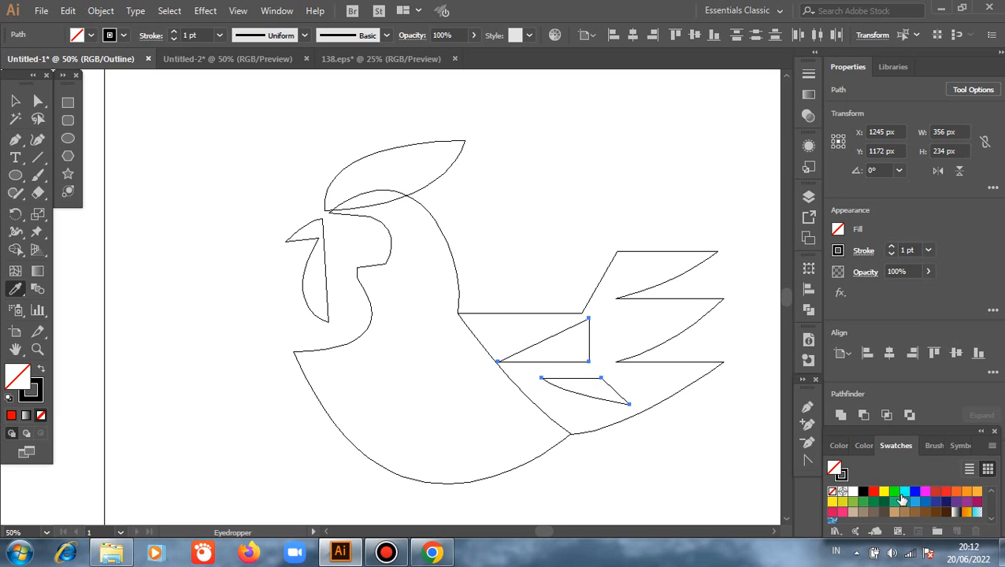
left_click(853, 492)
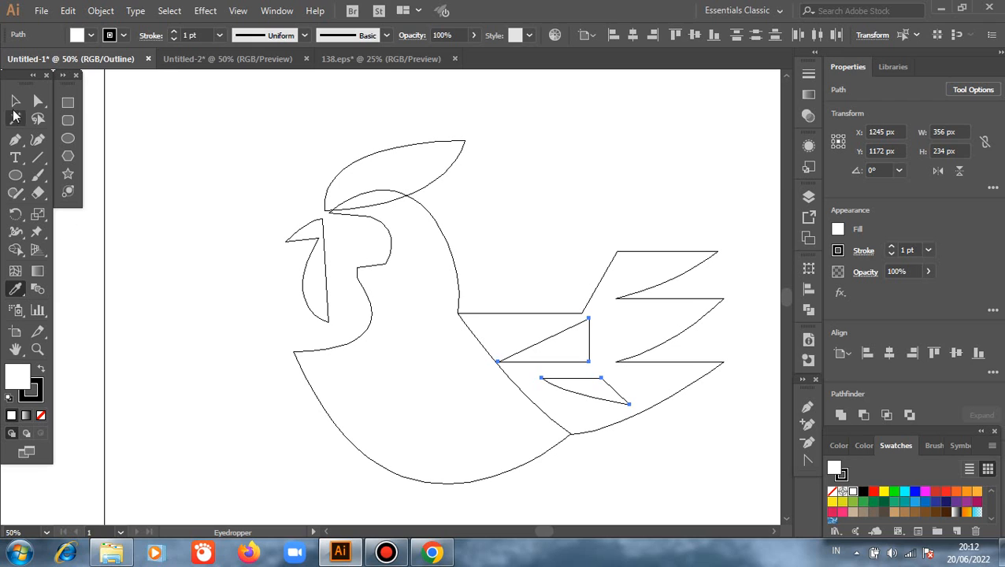
left_click(15, 101)
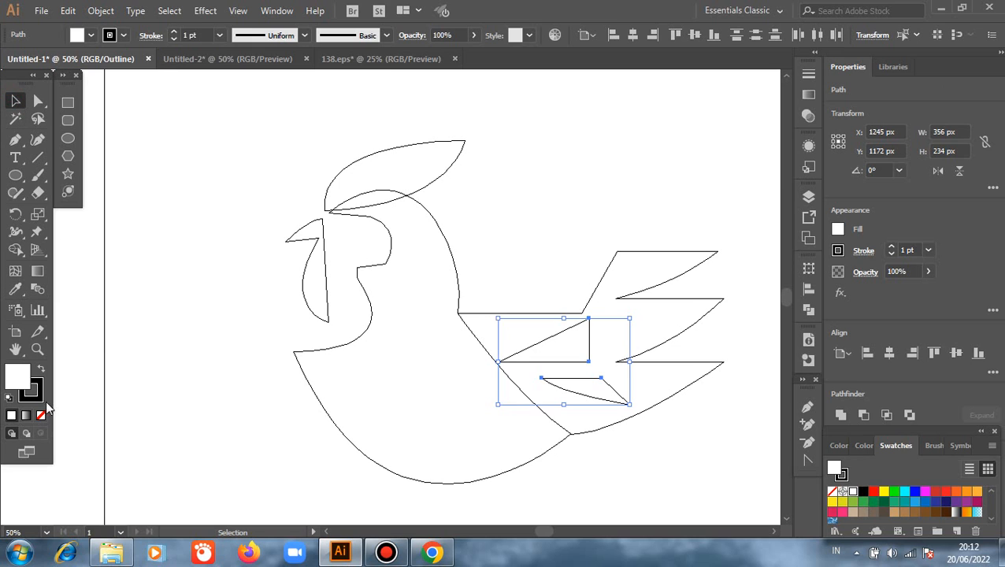
left_click(41, 415)
key("x")
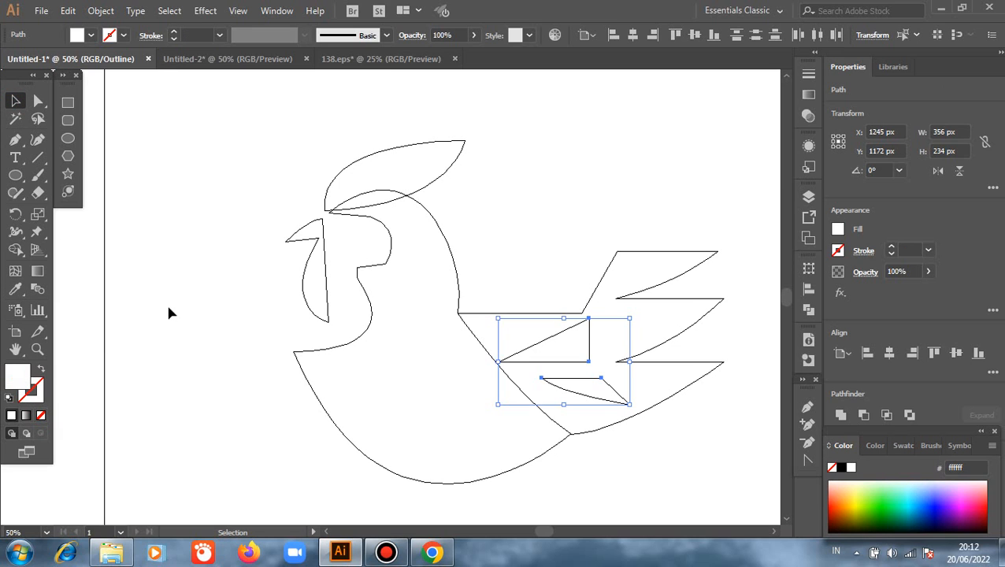
- Bring the two white tail shapes to the front, return to the preview display and clear the selection
right_click(169, 312)
mouse_move(291, 231)
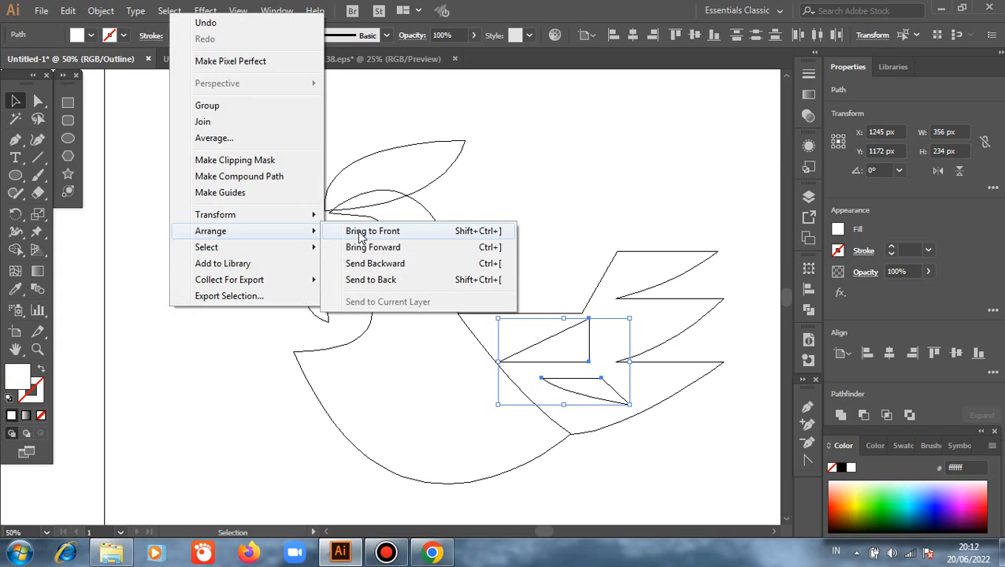
left_click(358, 233)
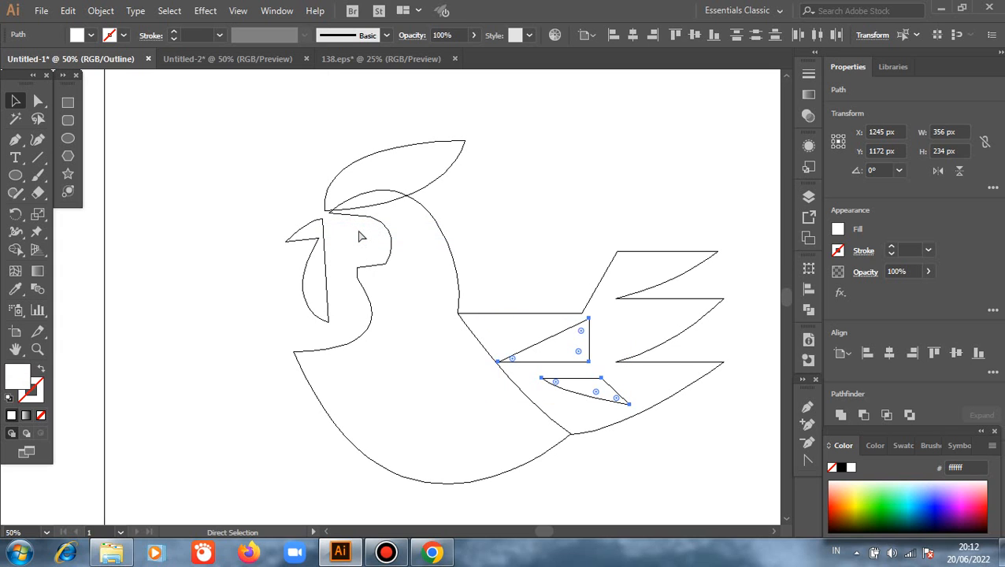
key("ctrl+y")
left_click(236, 264)
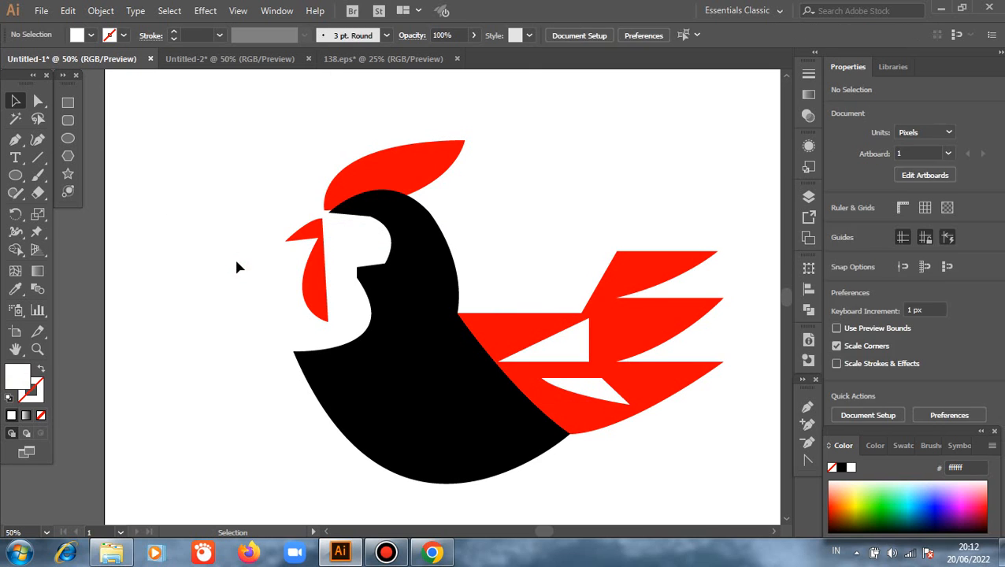
- Move the comb's lower anchor point onto the head's front tip, at about X 599.68 px, Y 778.72 px
left_click(36, 102)
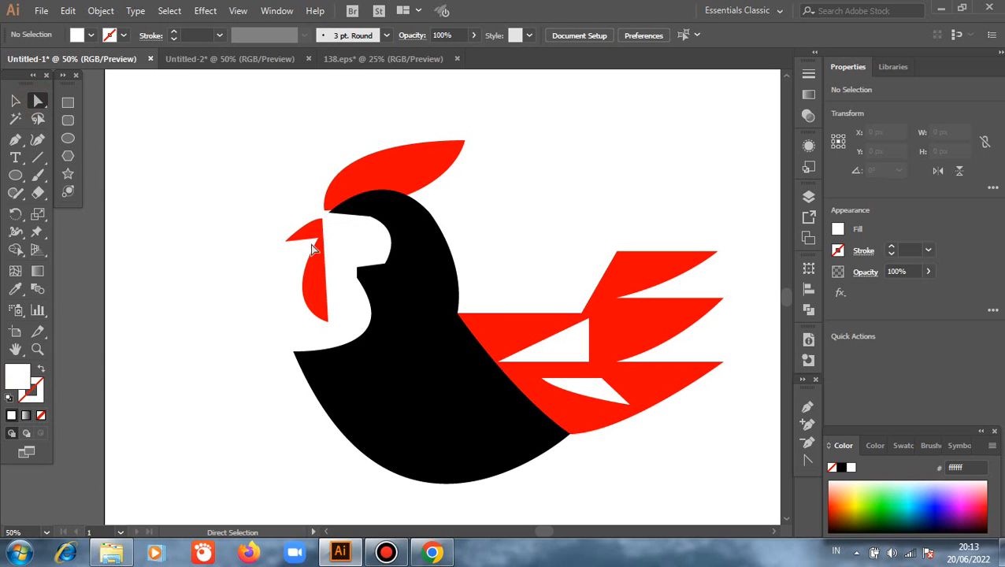
scroll(333, 221, "up", 3, "alt")
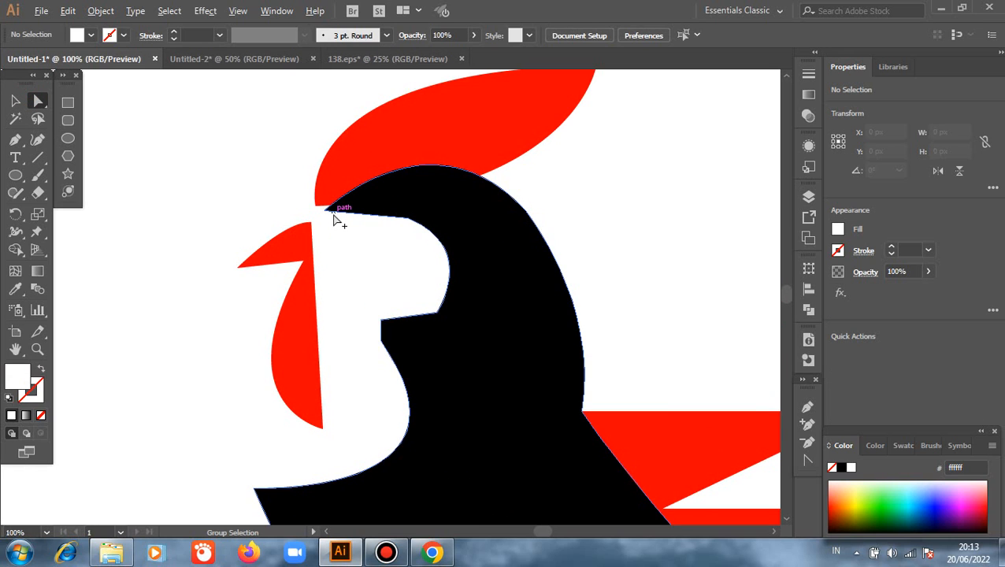
mouse_move(321, 206)
left_mouse_down()
mouse_move(324, 226)
mouse_move(308, 222)
left_mouse_up()
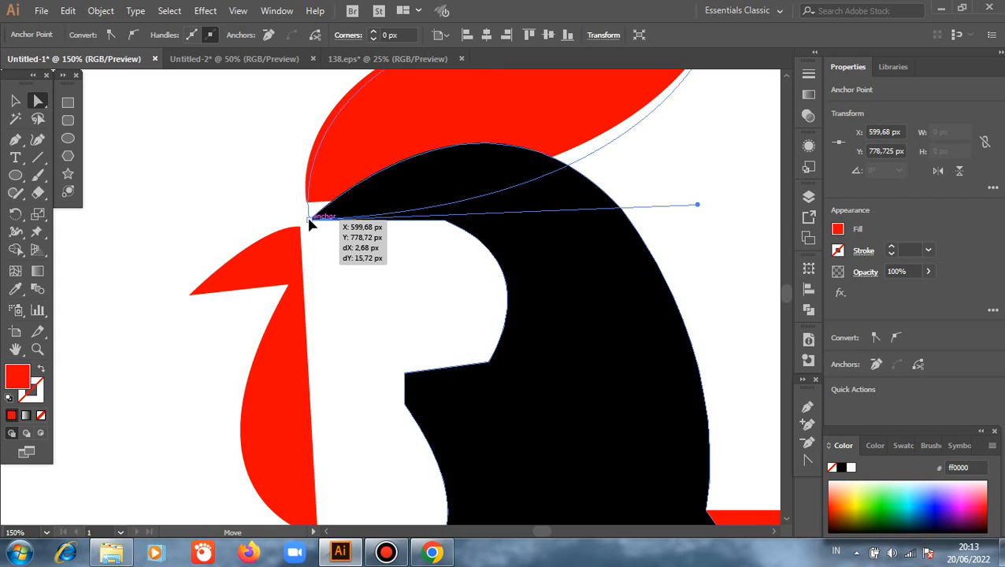
left_click(240, 214)
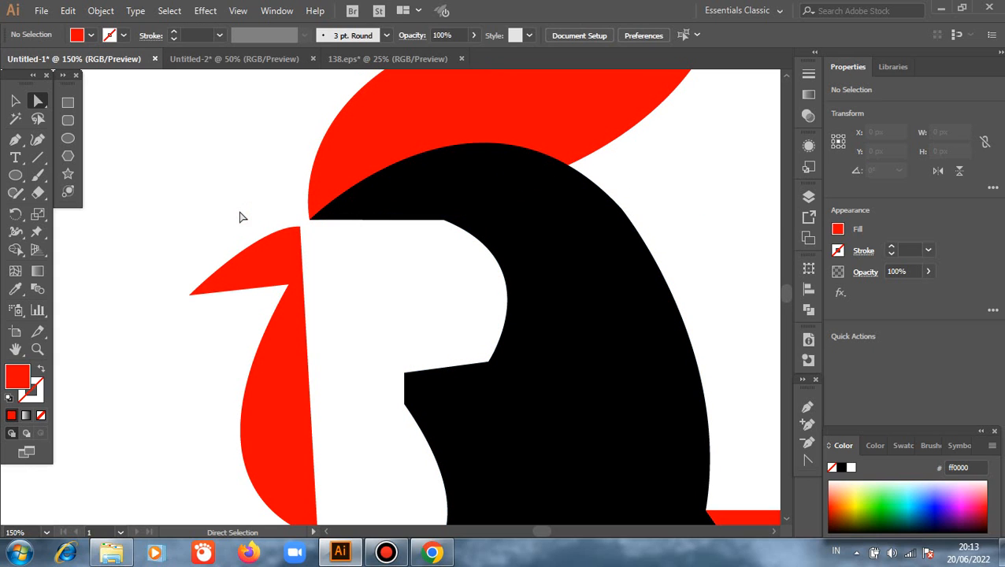
- Round the face cutout's lower corner to about 45.67 px and its upper corner to about 80.37 px
left_click(447, 234)
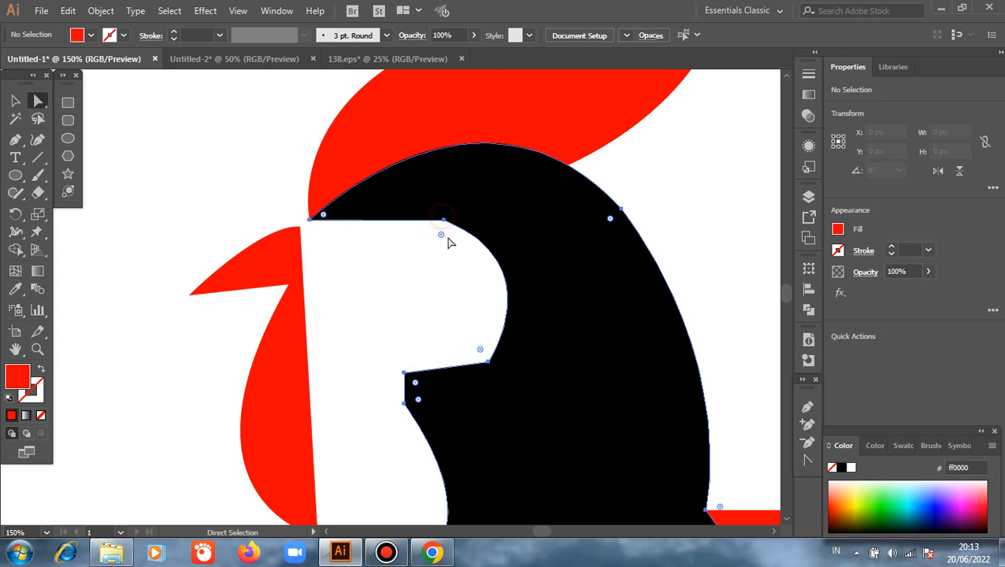
left_click(197, 162)
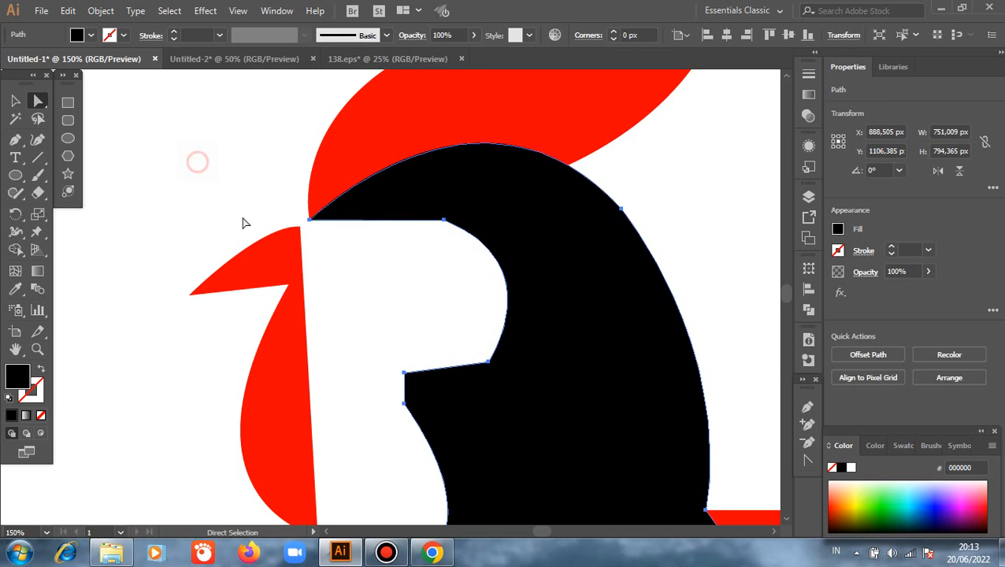
left_click(488, 362)
left_click(480, 359)
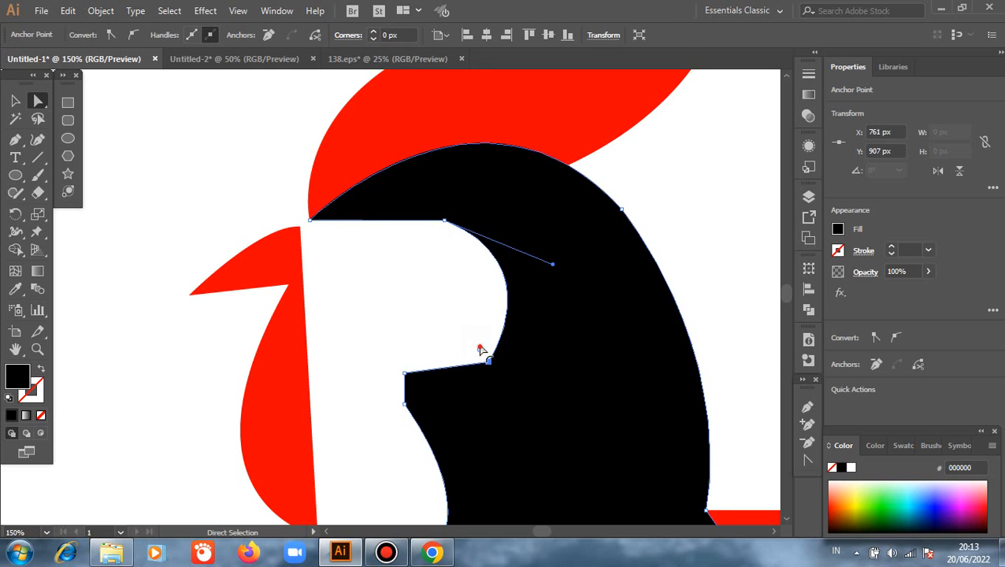
left_click_drag(479, 349, 441, 307)
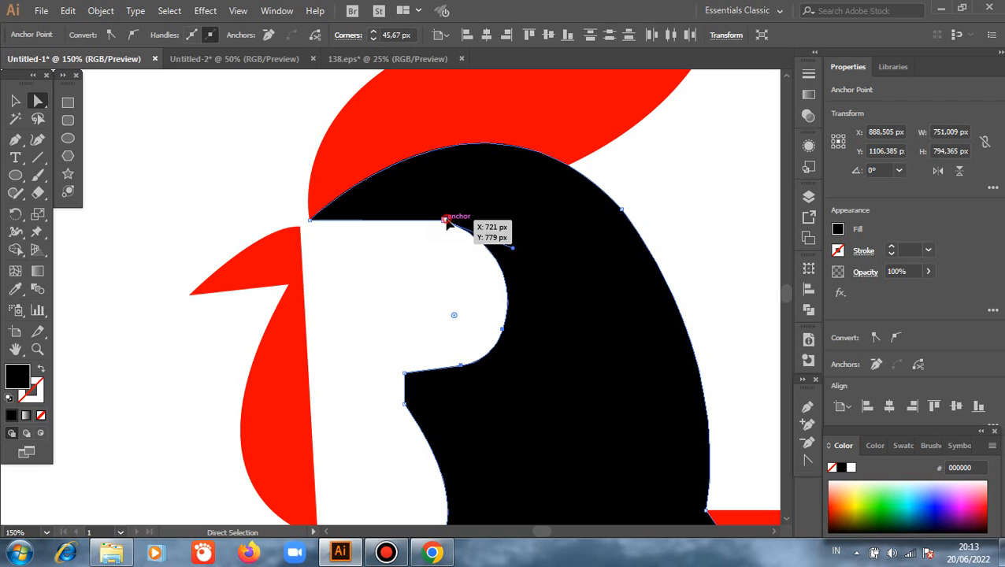
left_click(445, 221)
left_click_drag(444, 253, 447, 325)
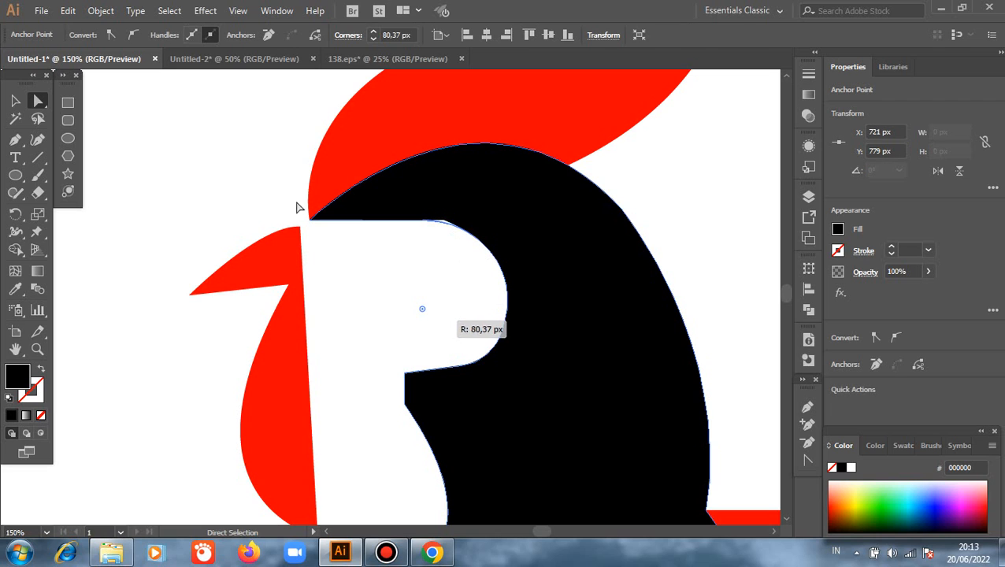
left_click(271, 184)
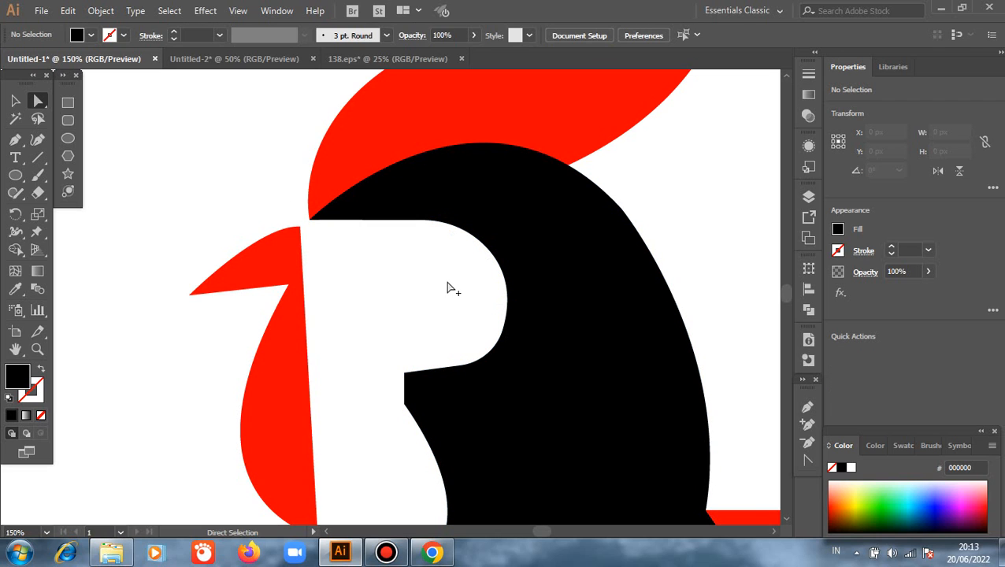
- Draw a black circle about 32 px wide as the eye inside the white face area and deselect it
scroll(447, 289, "down", 3)
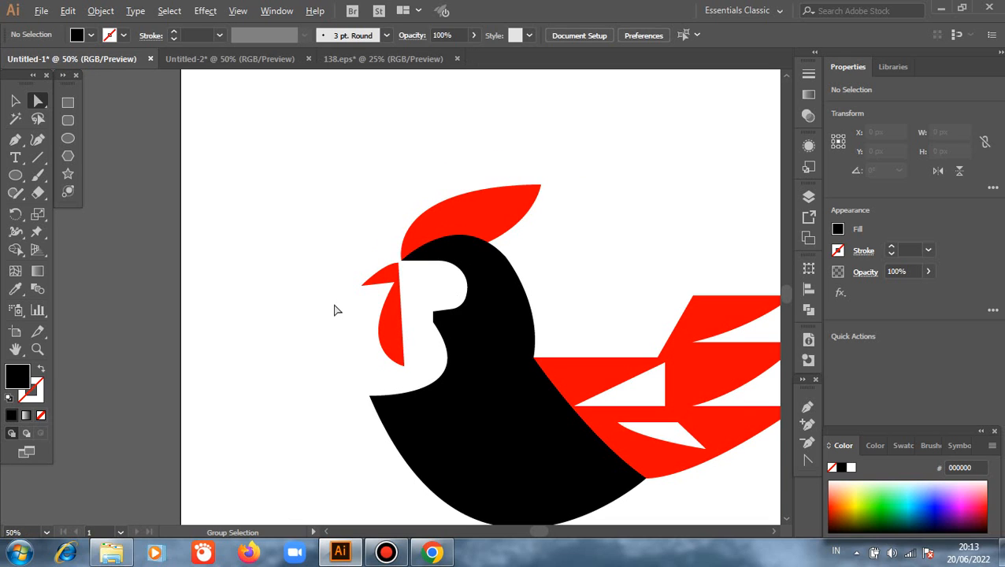
left_click(68, 138)
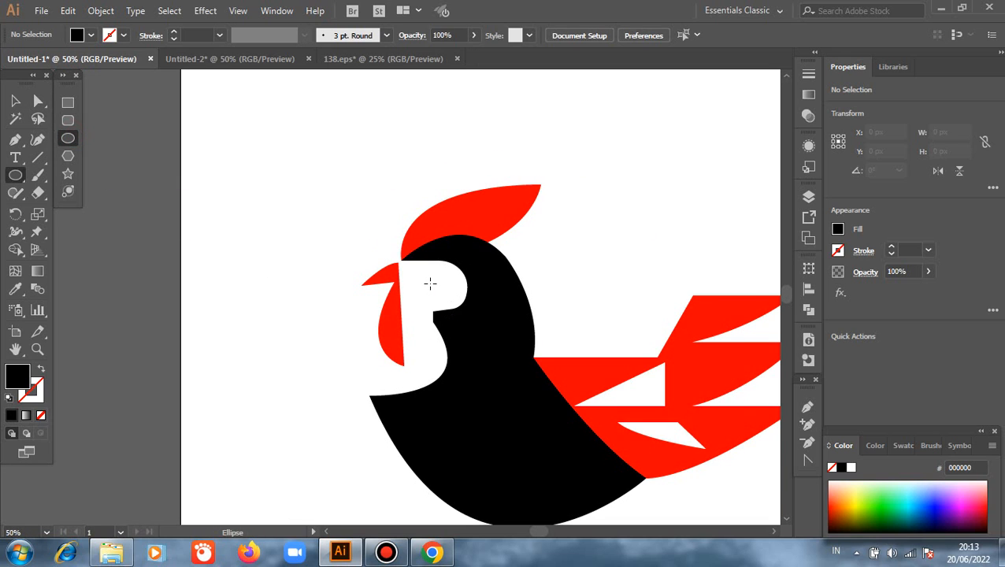
left_click_drag(430, 284, 436, 290)
left_click(15, 101)
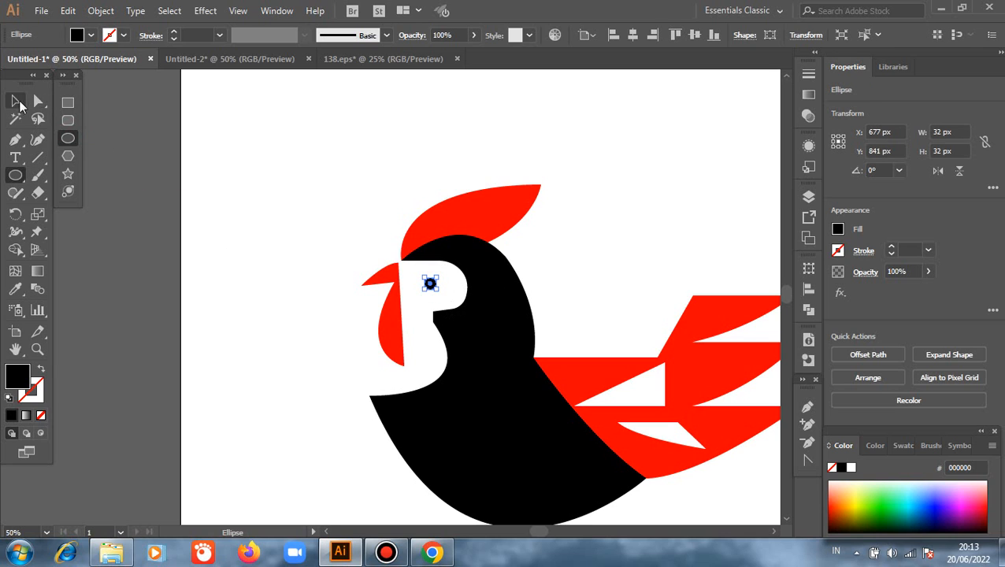
left_click(117, 219)
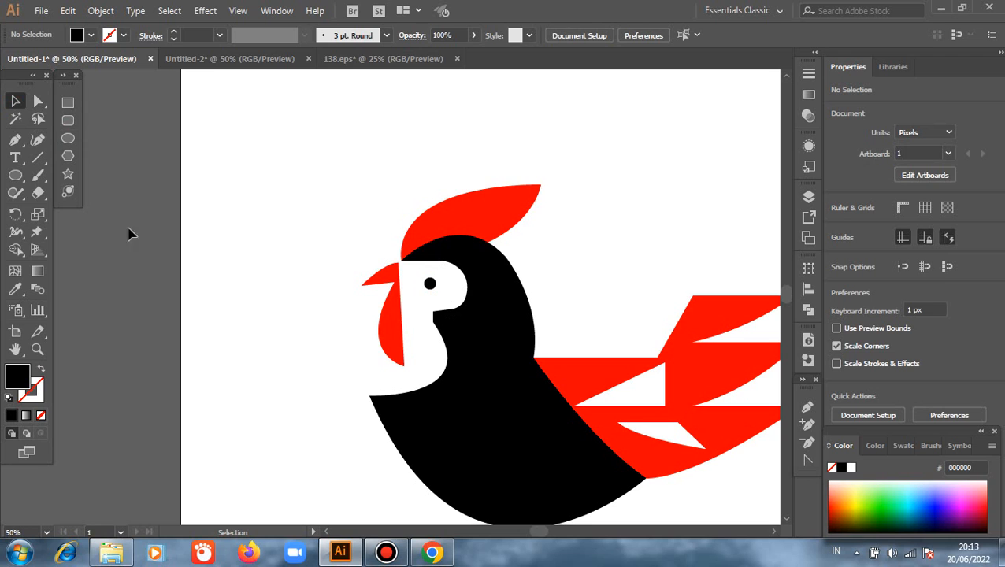
- Select all the rooster parts, combine them into one group and clear the selection
scroll(267, 327, "down", 2)
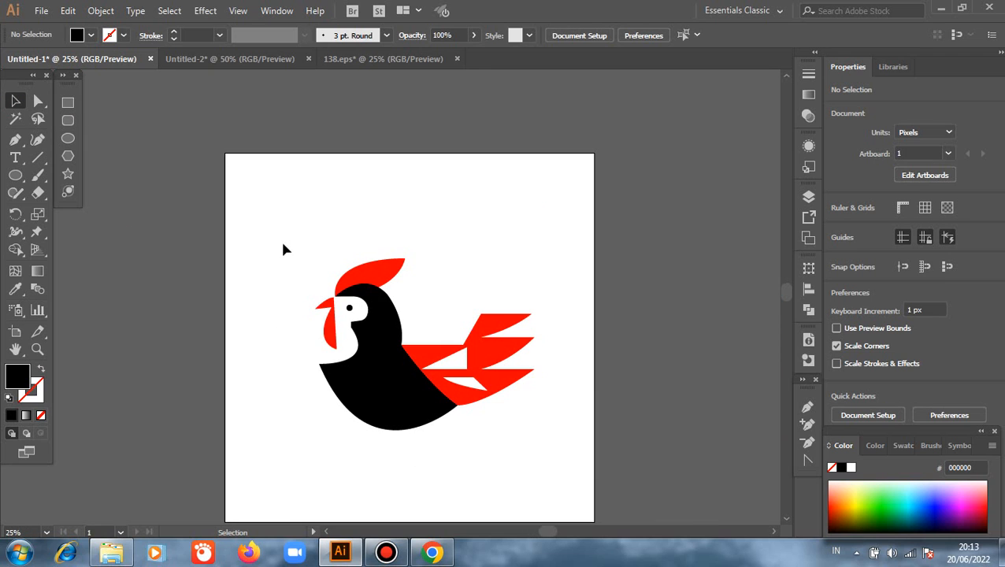
left_click_drag(277, 231, 515, 463)
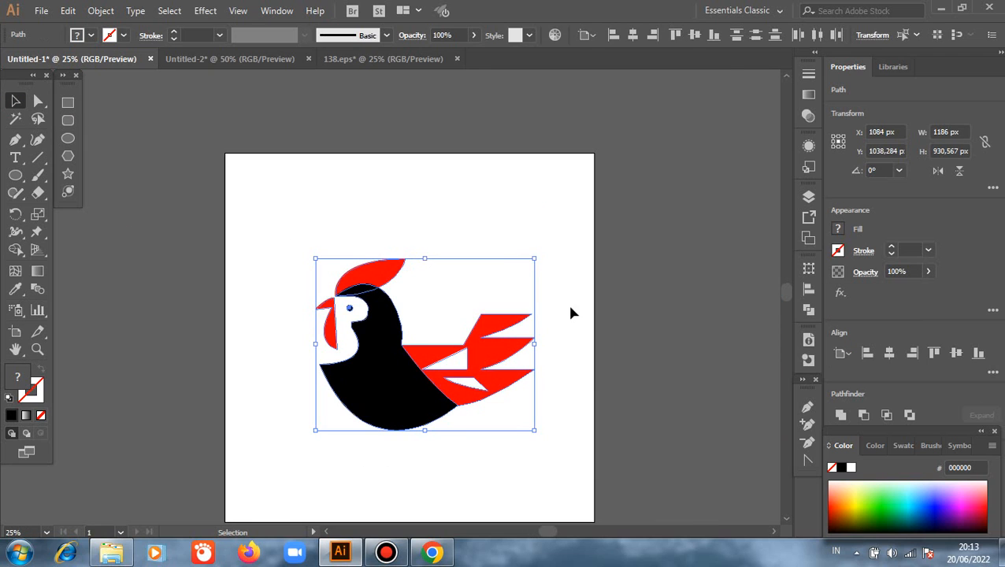
right_click(572, 312)
left_click(603, 101)
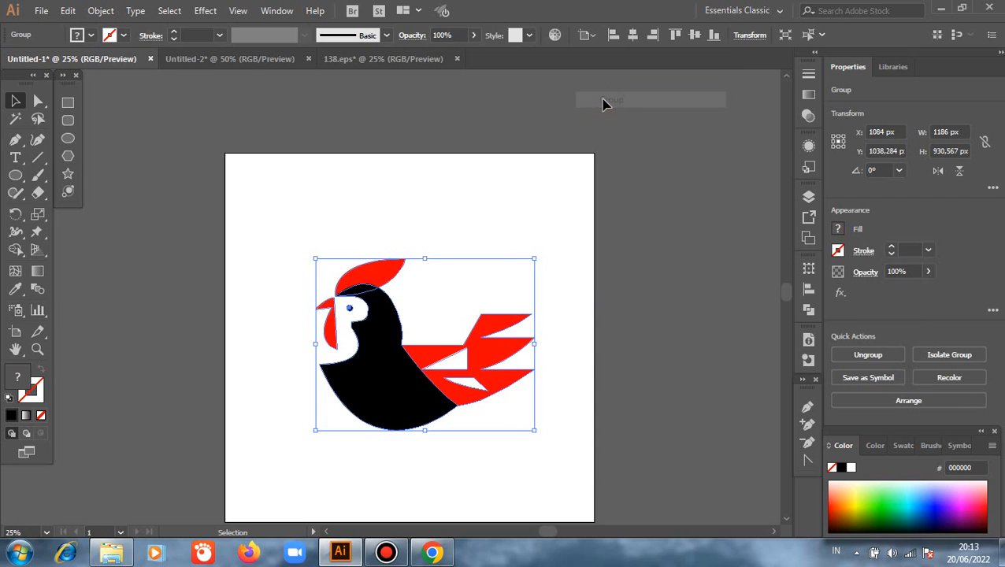
left_click(695, 293)
- Scale the rooster group down proportionally to about two-thirds of its size, keeping its upper edge in place
left_click(392, 379)
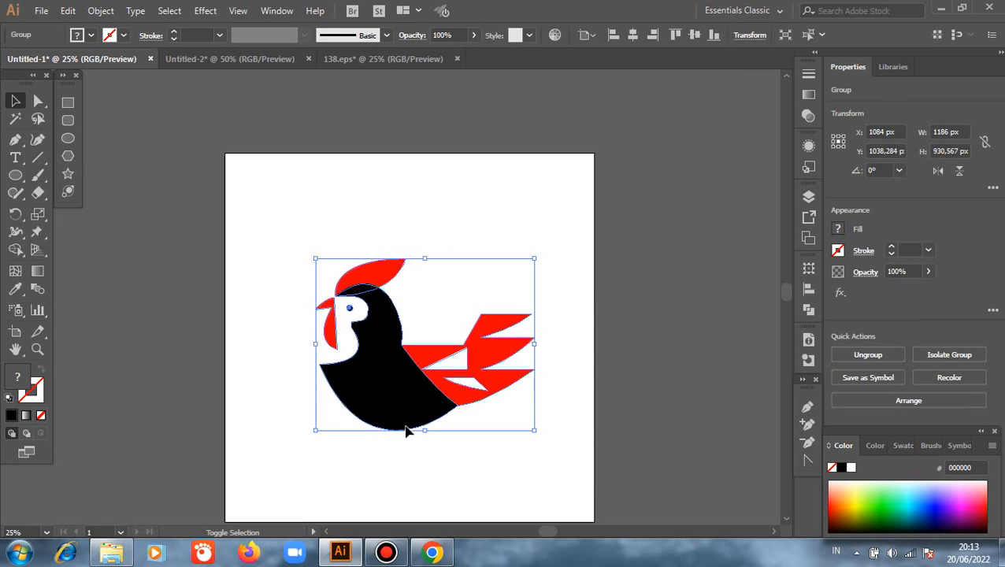
left_click_drag(423, 431, 432, 373)
left_click(408, 428)
- Draw a circle about 912 px in diameter over the rooster and center it horizontally and vertically on the artboard
left_click(68, 138)
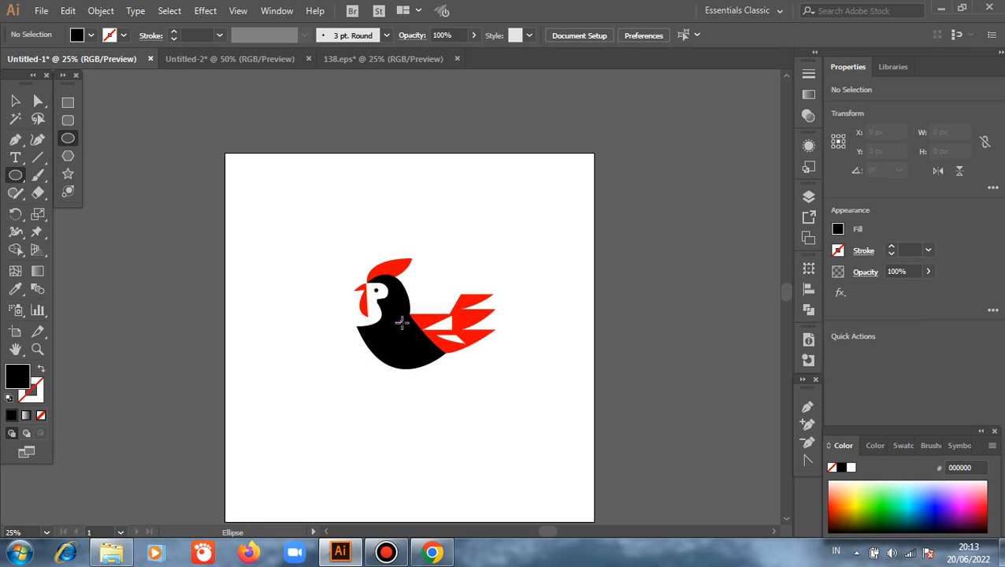
left_click_drag(402, 325, 459, 411)
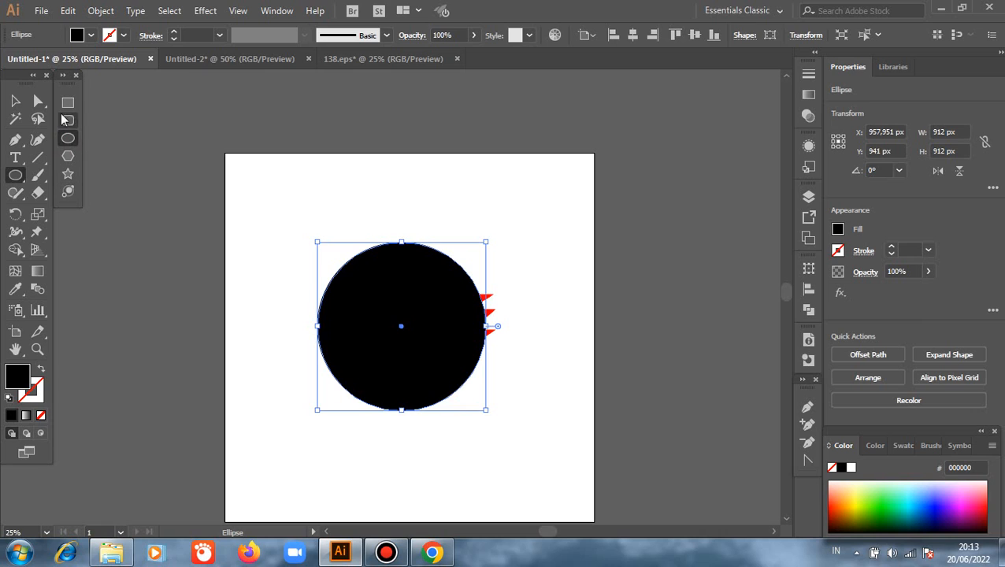
key("v")
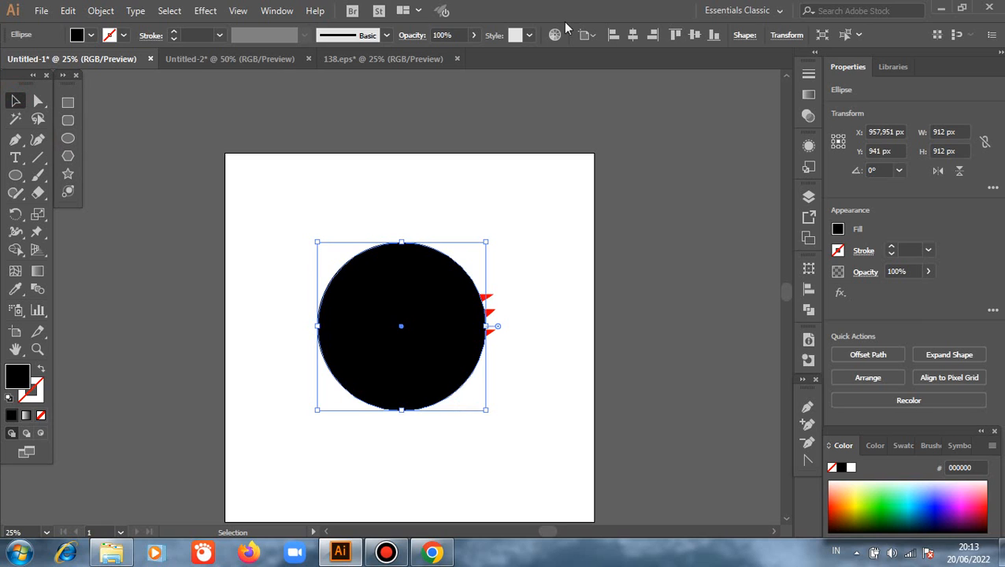
left_click(633, 35)
left_click(694, 35)
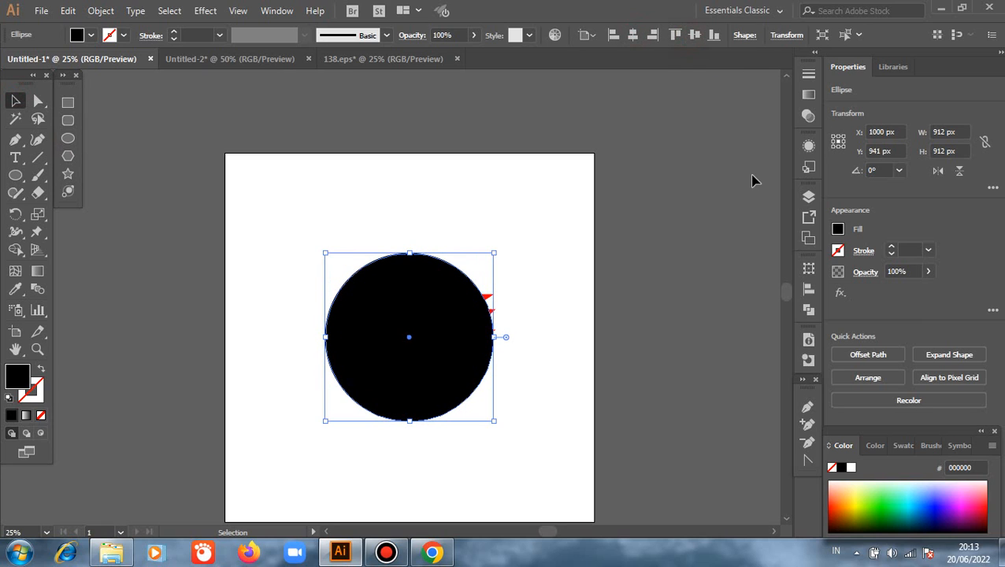
- Fill the large circle with the orange swatch and send it to the back, behind the rooster
left_click(903, 446)
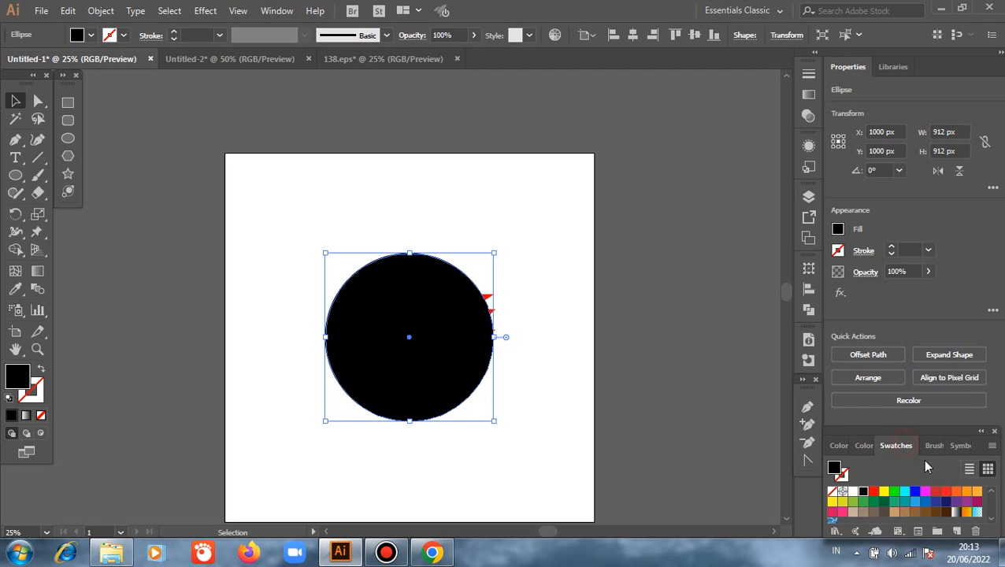
left_click(956, 492)
right_click(421, 203)
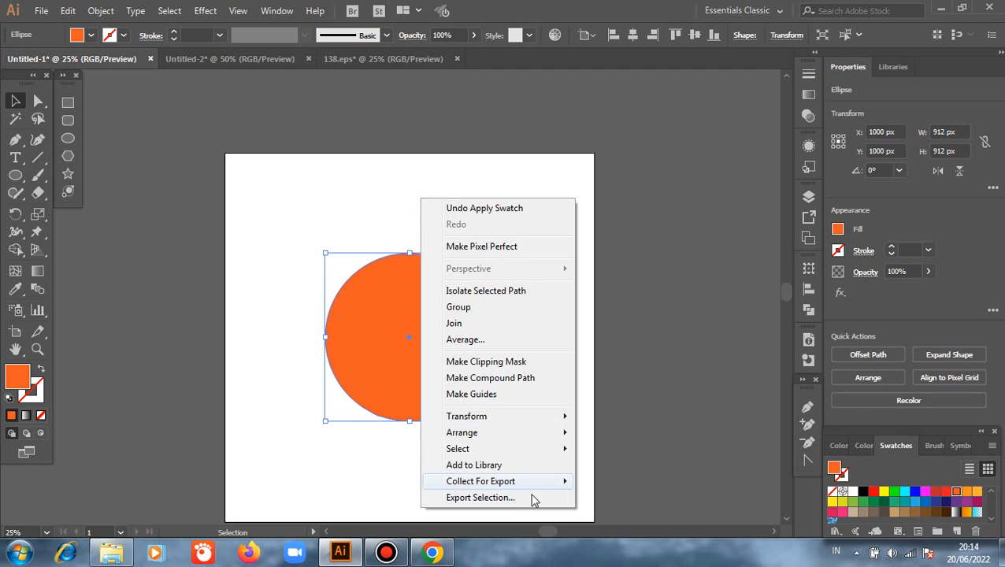
mouse_move(461, 432)
left_click(618, 481)
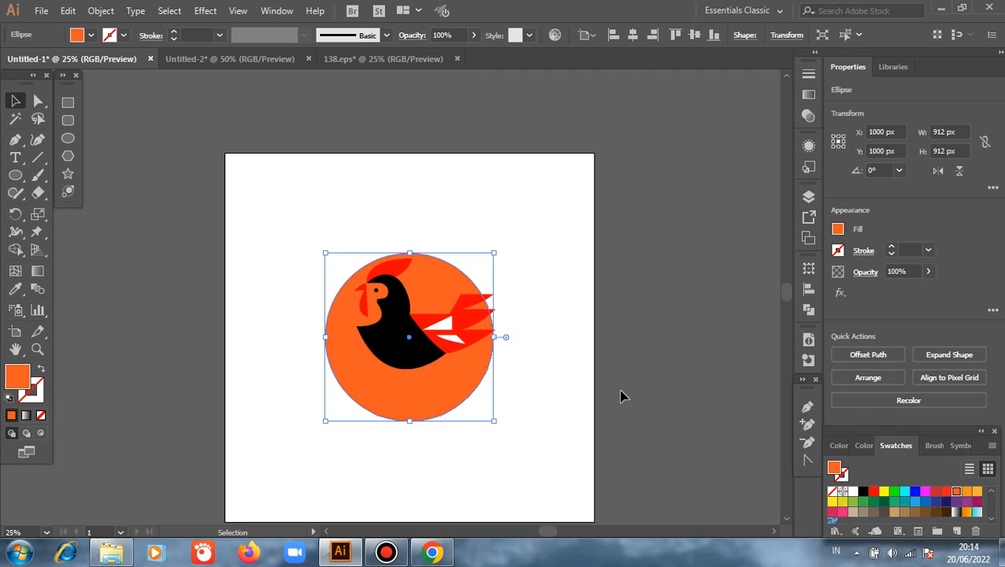
- Move the orange circle to about X 1041 px, Y 890 px so it encloses the rooster evenly, and clear the selection
left_click(495, 389)
left_click_drag(430, 398, 439, 377)
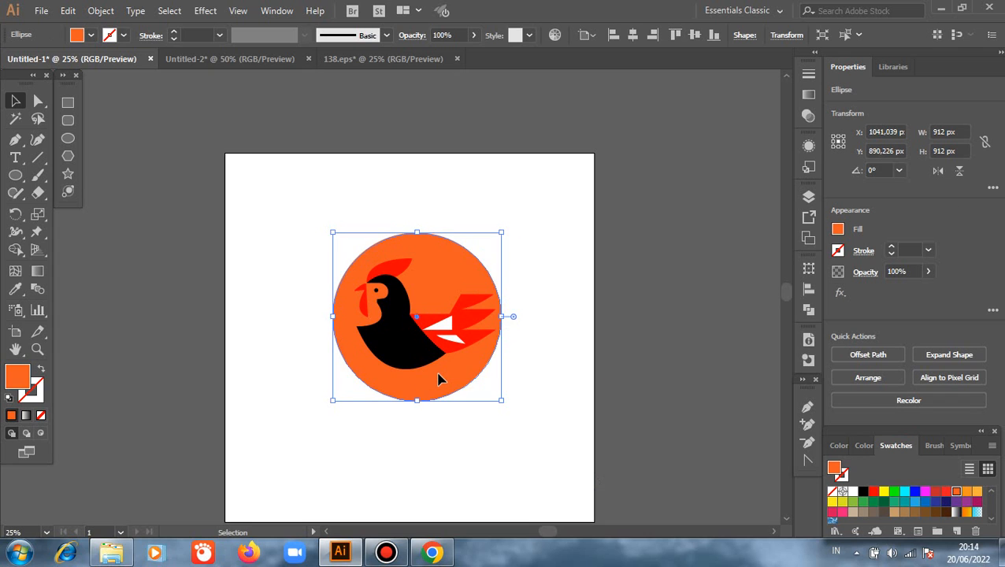
left_click(479, 447)
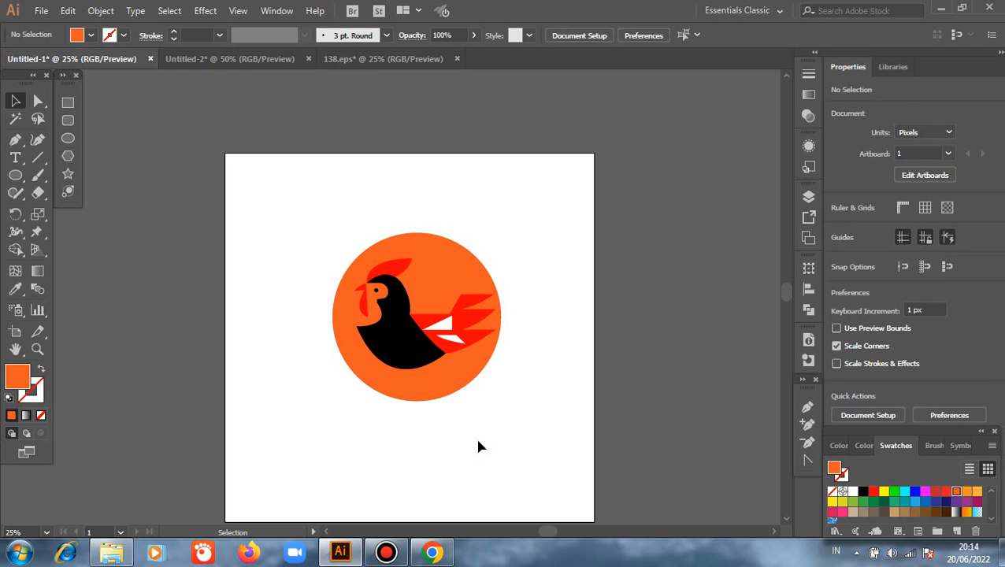
- Make the belly curve of the rooster's black body slightly shallower by adjusting the direction handle of the chest-tip anchor point
scroll(445, 404, "up", 1)
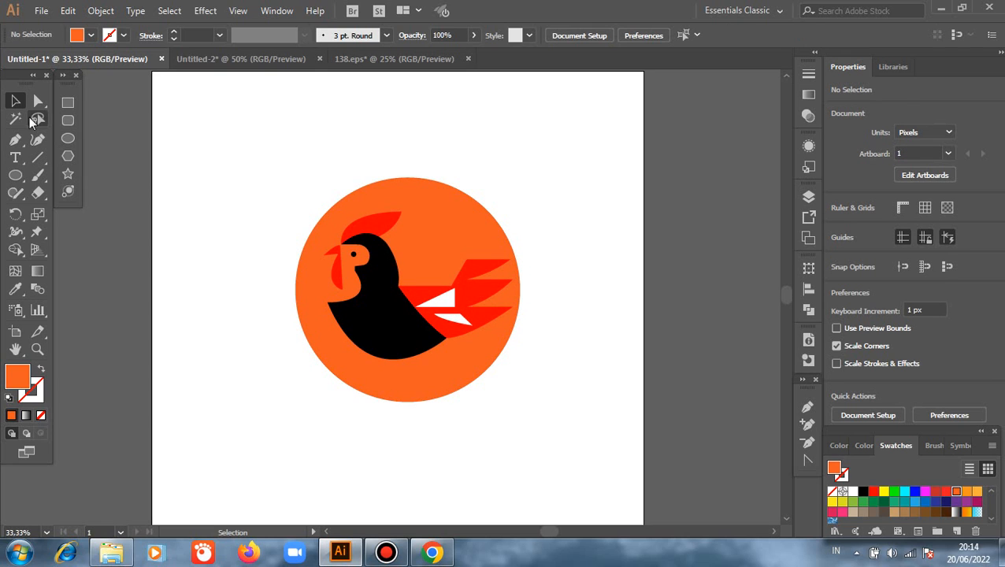
left_click(38, 101)
left_click(392, 320)
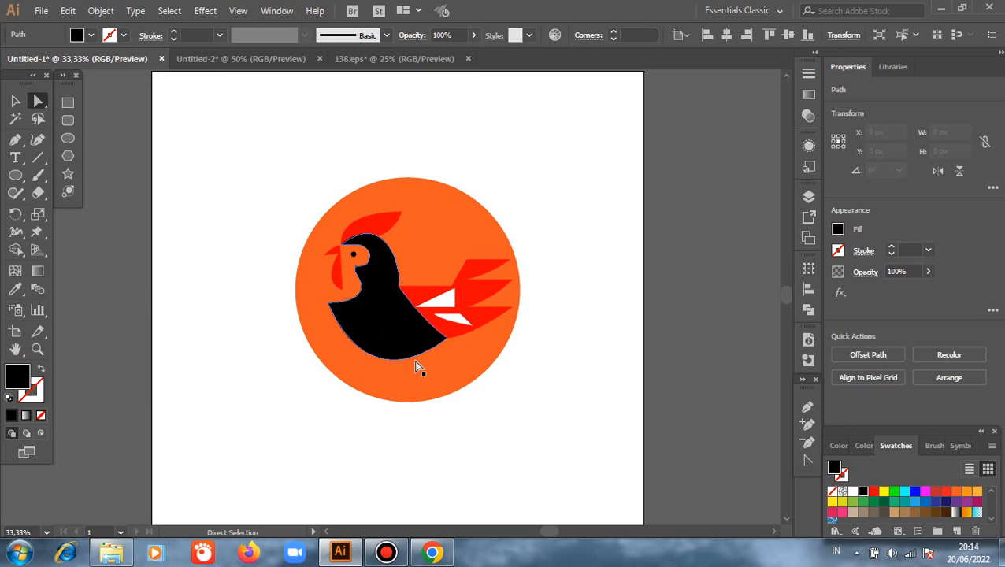
left_click(418, 359)
scroll(421, 353, "up", 1)
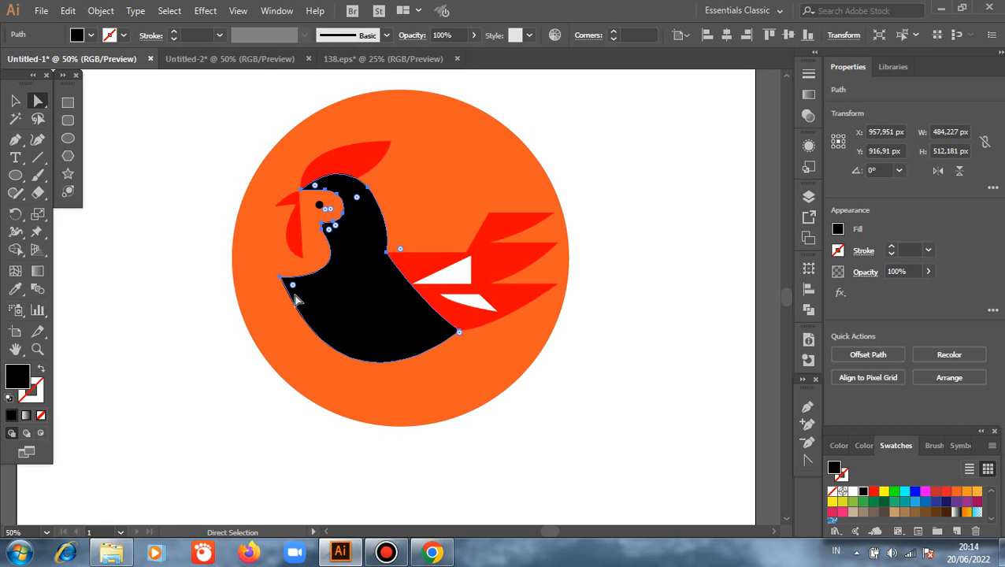
left_click_drag(292, 284, 343, 407)
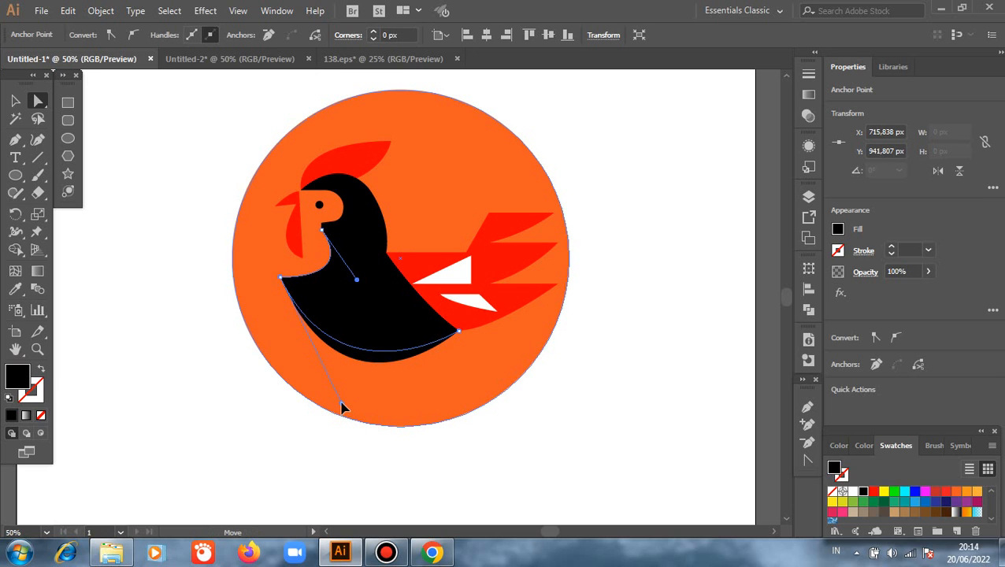
left_click(331, 444)
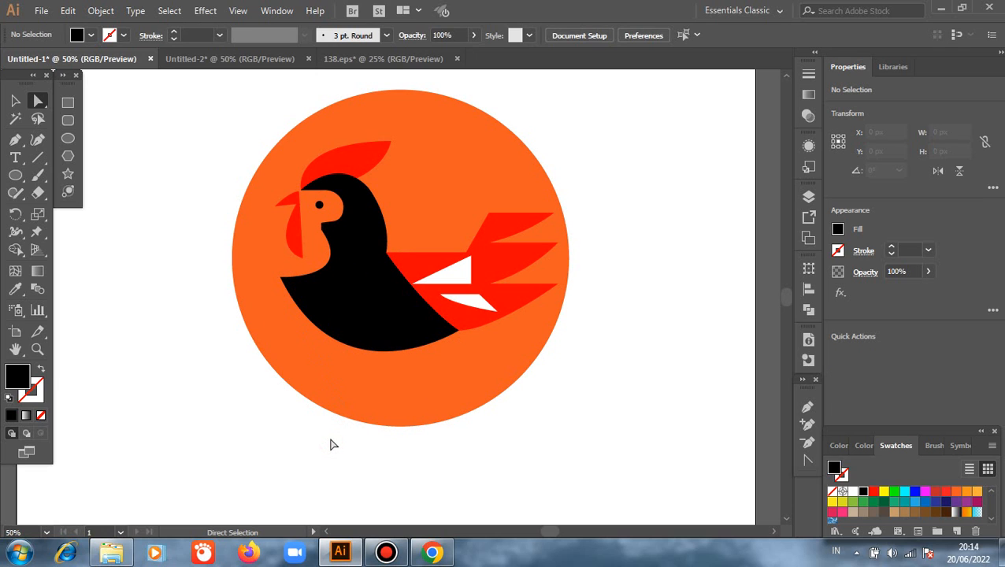
left_click(460, 334)
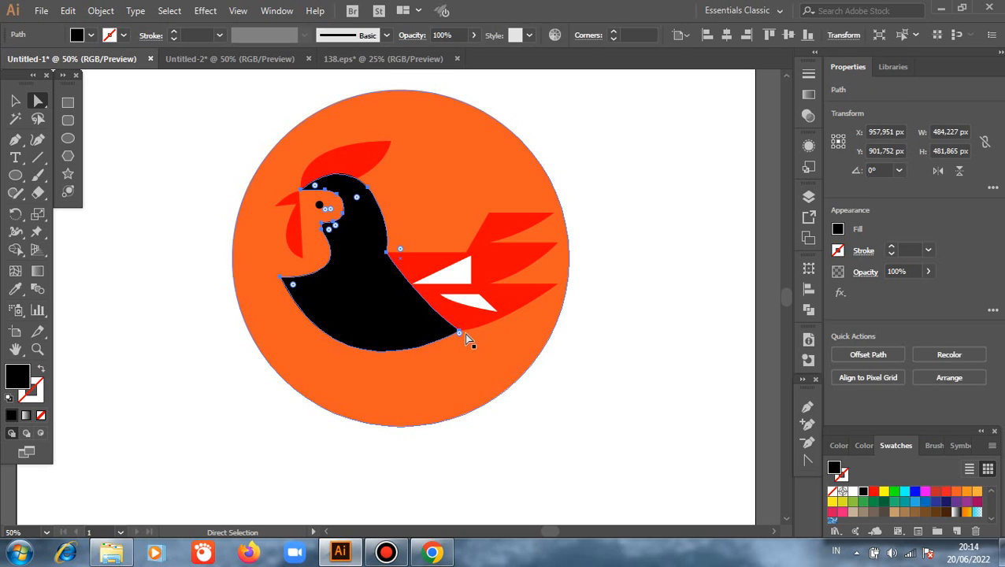
left_click_drag(282, 279, 343, 421)
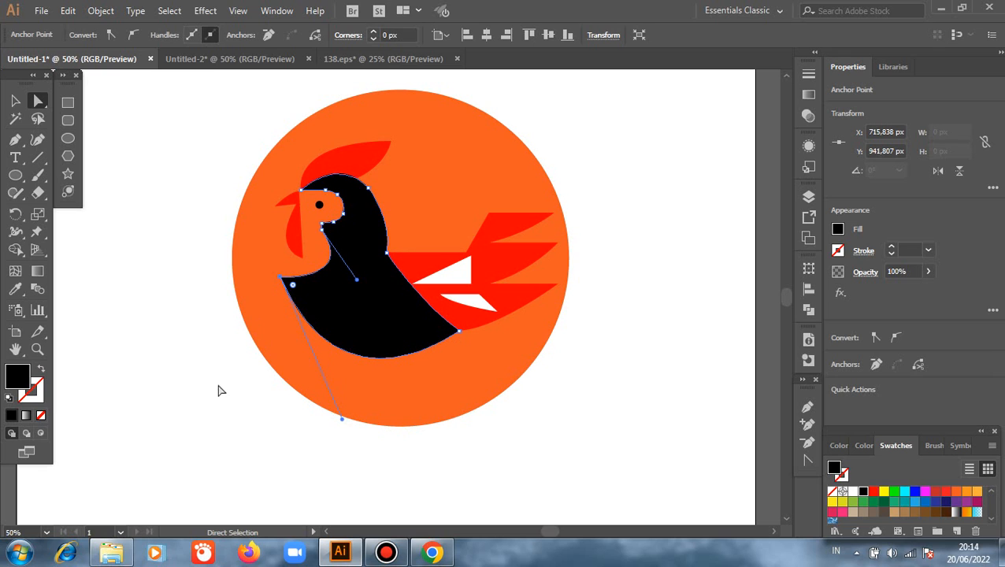
left_click(214, 383)
scroll(213, 387, "up", 1)
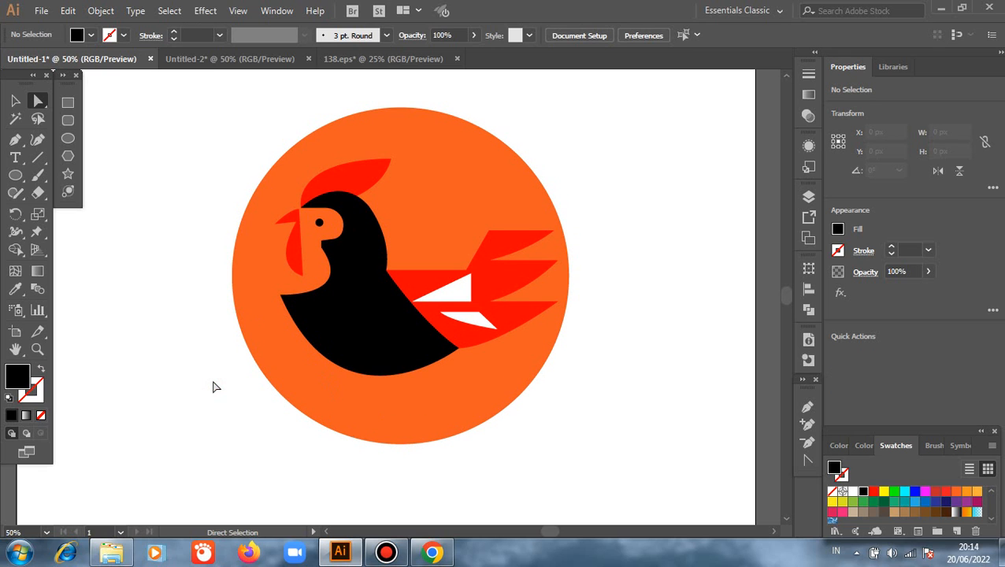
- Select the orange circle together with the whole rooster and combine them into one group
left_click(15, 101)
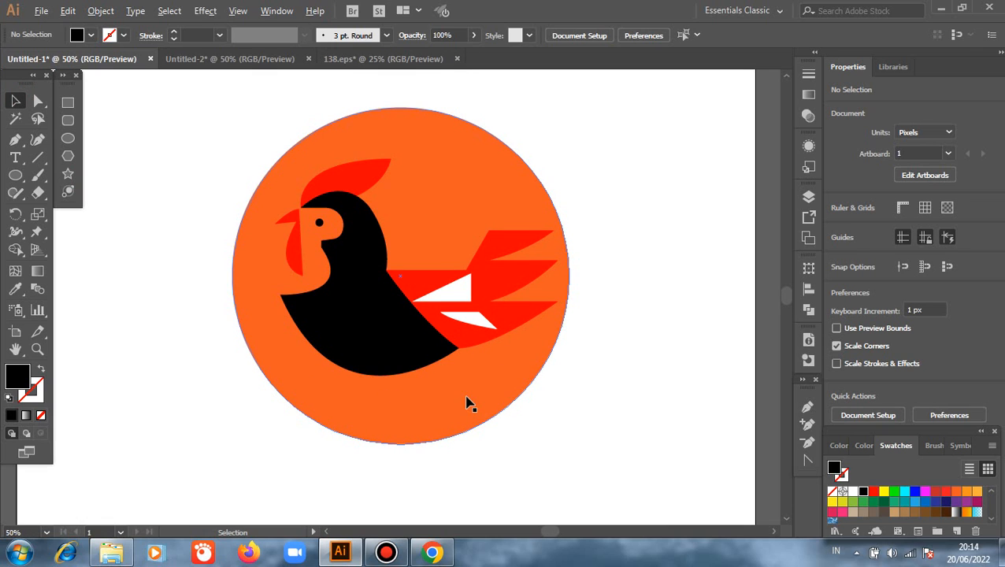
key("alt")
scroll(487, 356, "down", 1)
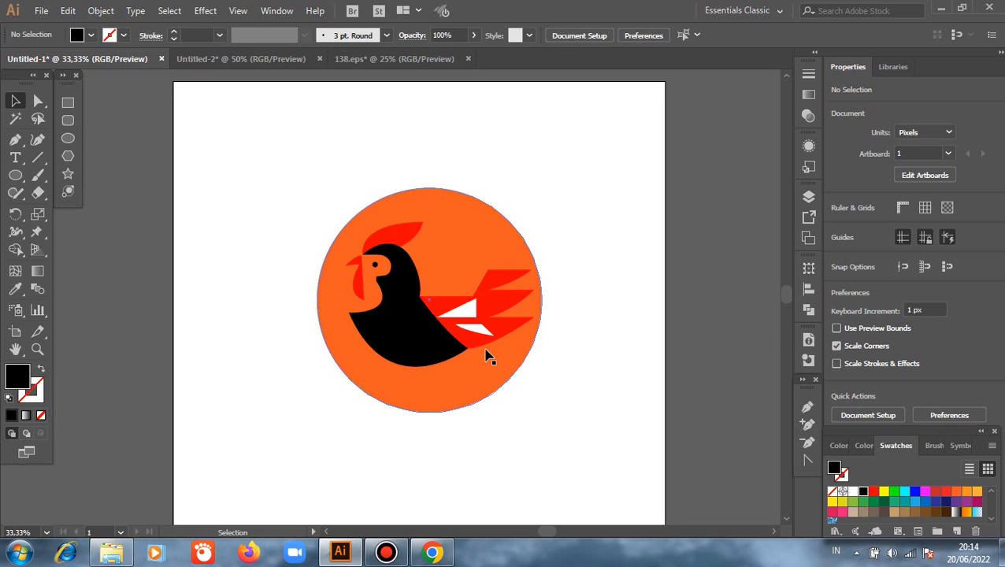
scroll(486, 354, "down", 1)
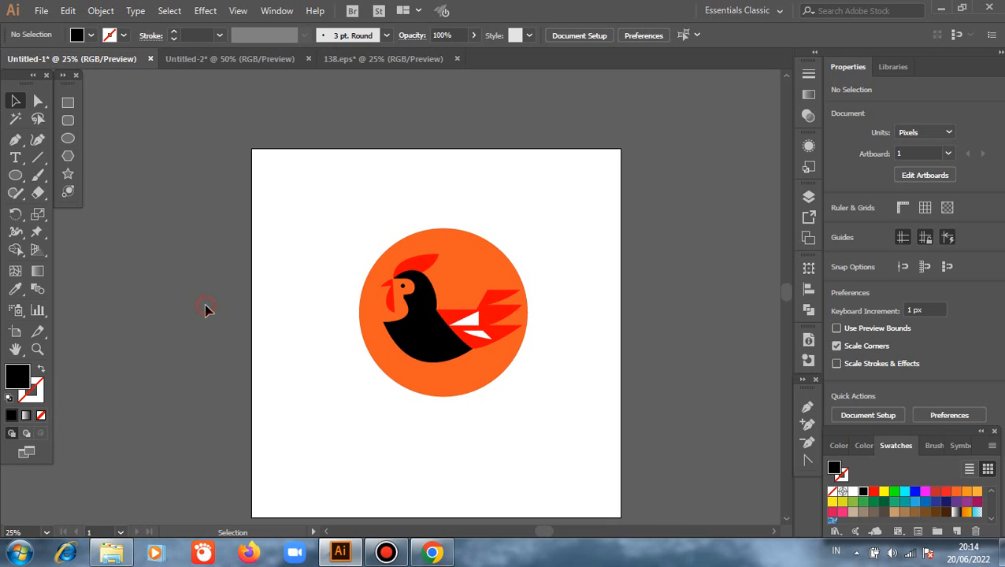
scroll(205, 310, "down", 1)
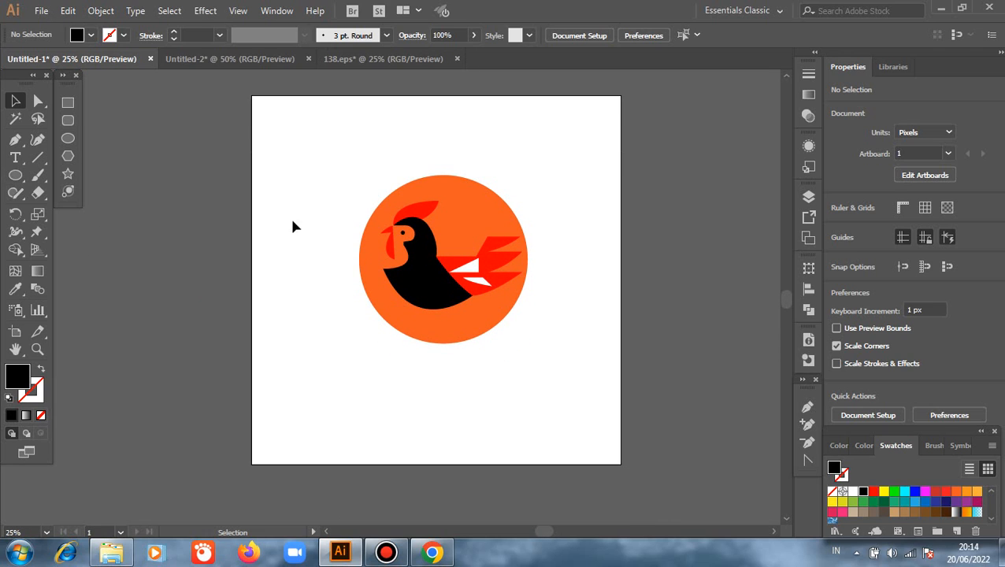
left_click_drag(300, 149, 514, 368)
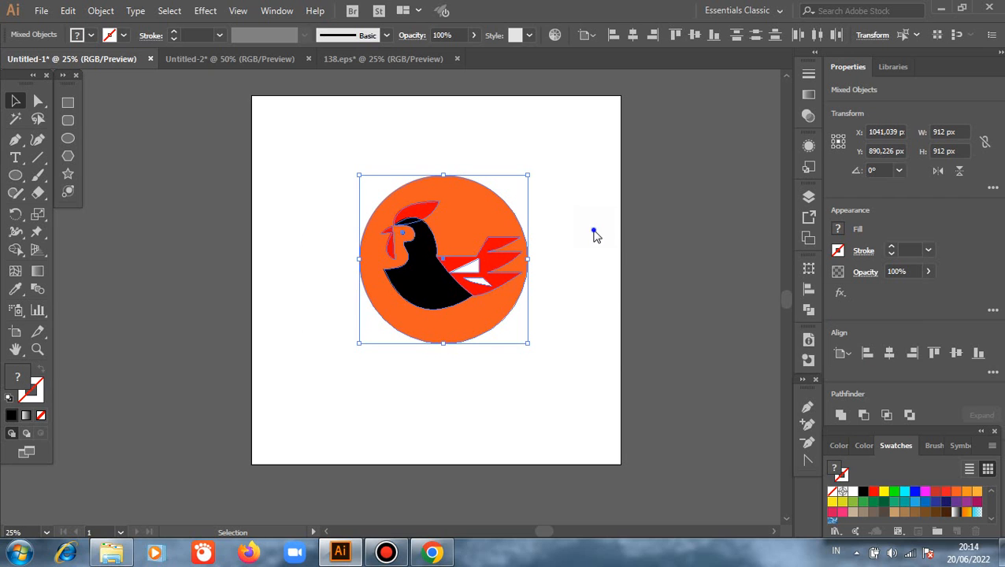
right_click(595, 233)
left_click(634, 321)
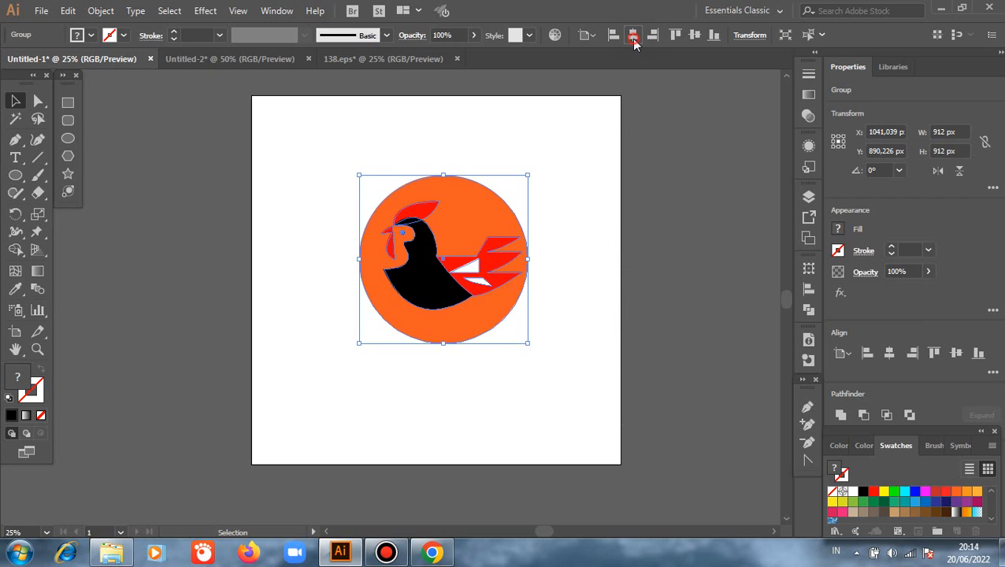
- Center the logo group horizontally and vertically on the artboard and clear the selection
left_click(633, 36)
left_click(694, 35)
left_click(551, 419)
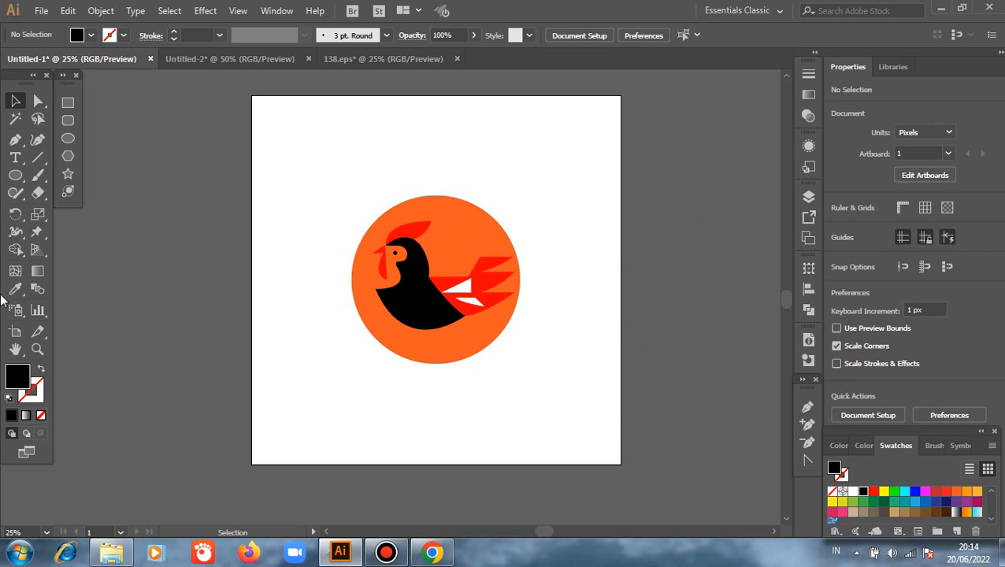
- Examine the rooster's shapes and their placement inside the orange circle, both up close and as a whole
key("ctrl+equal")
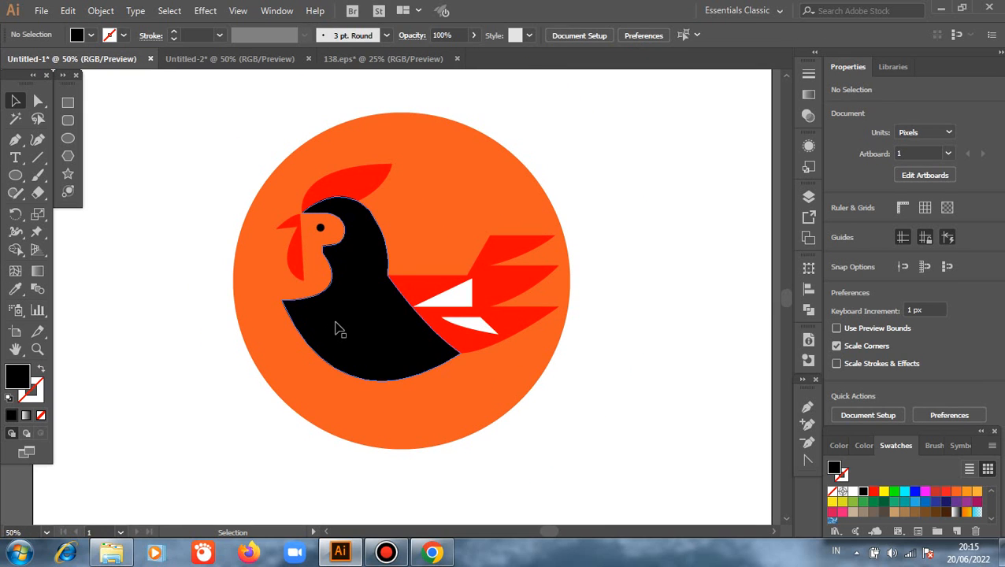
key("ctrl+equal")
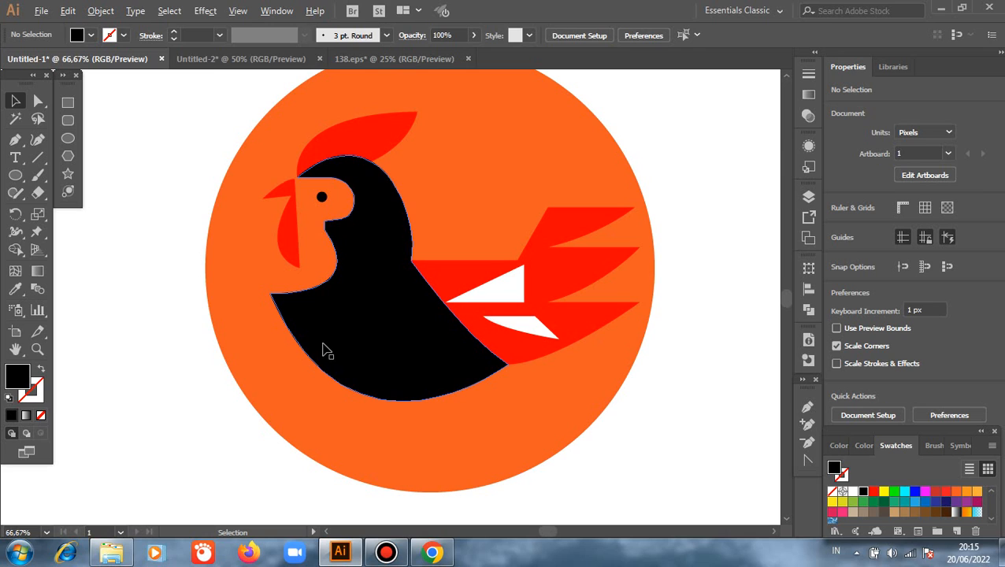
scroll(335, 332, "up", 1)
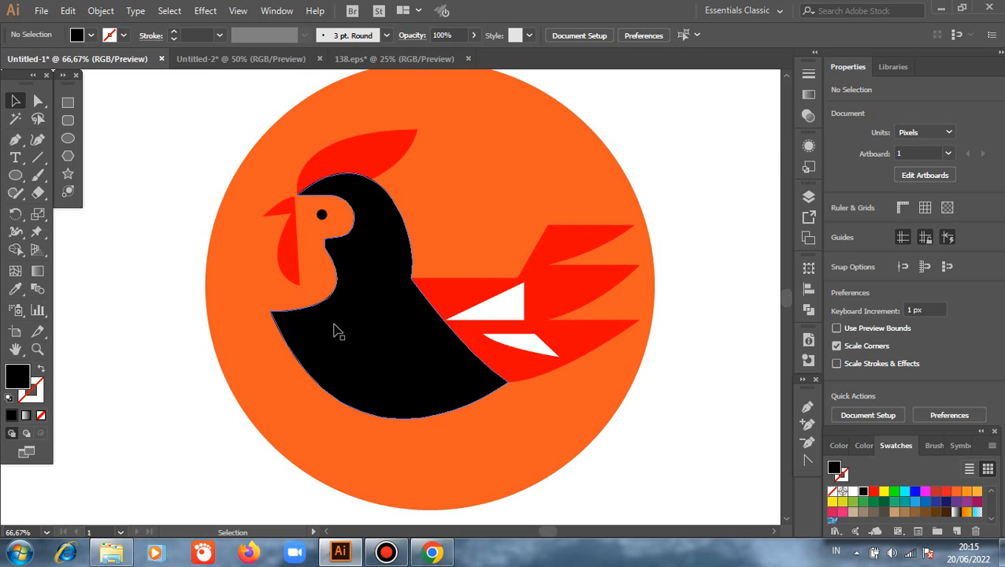
scroll(429, 327, "up", 1)
scroll(415, 344, "down", 1)
scroll(203, 214, "up", 1)
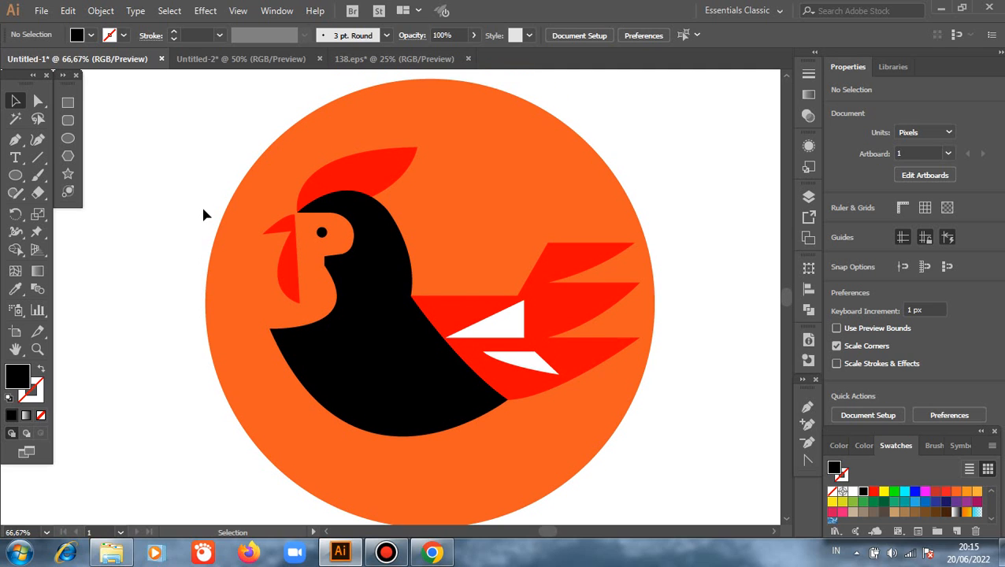
scroll(202, 211, "up", 1)
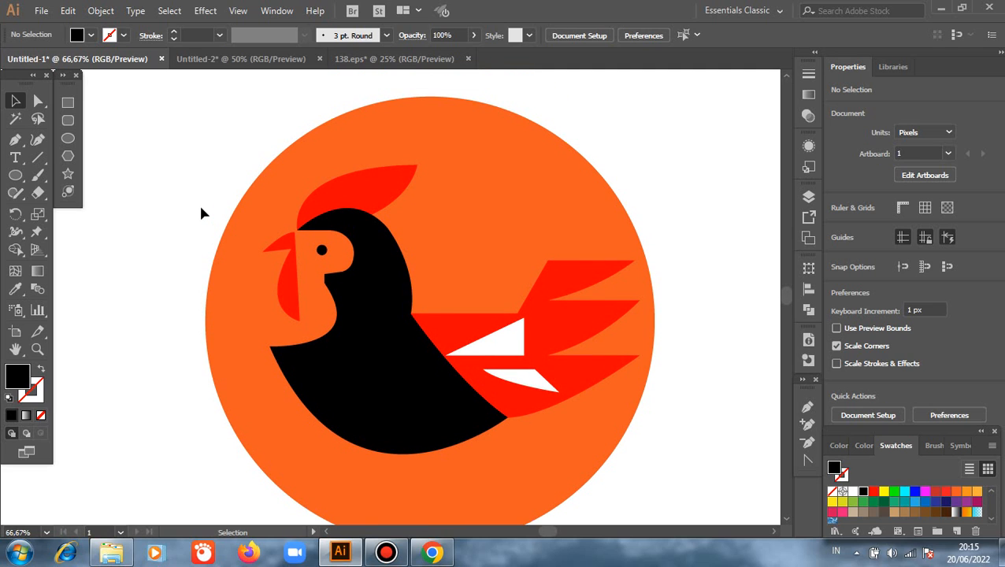
scroll(202, 214, "down", 4)
scroll(258, 212, "down", 1)
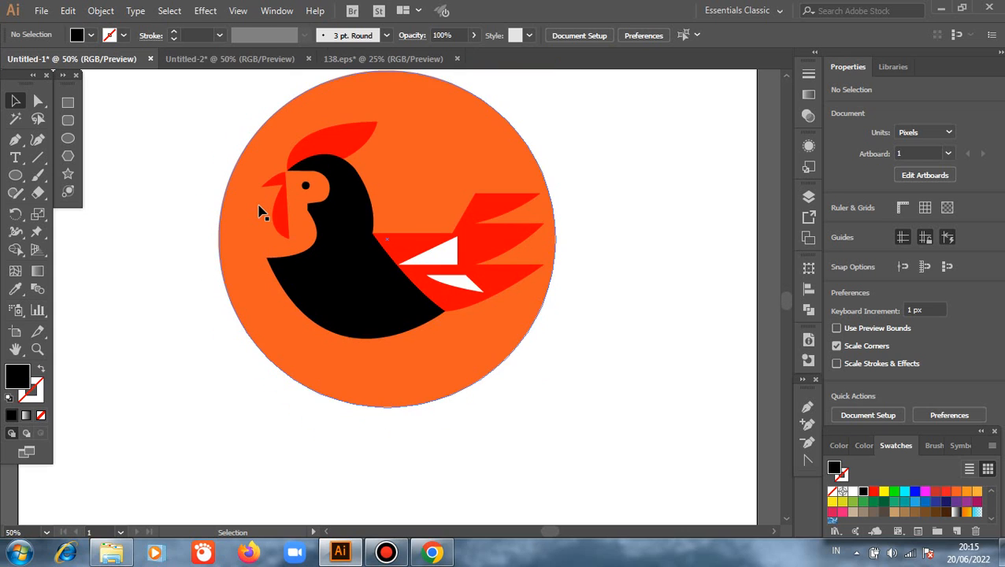
scroll(263, 213, "up", 2)
left_click_drag(164, 211, 186, 236)
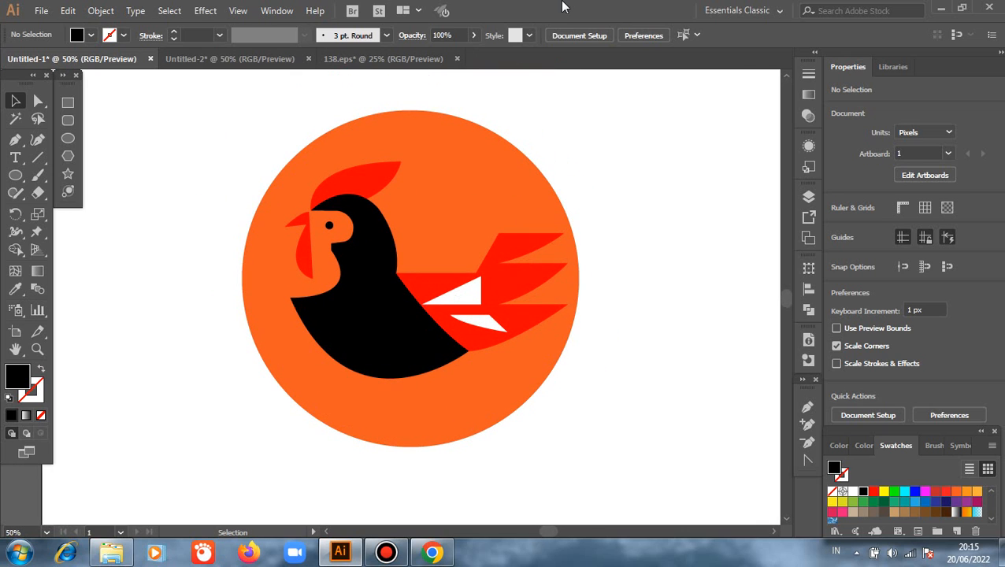